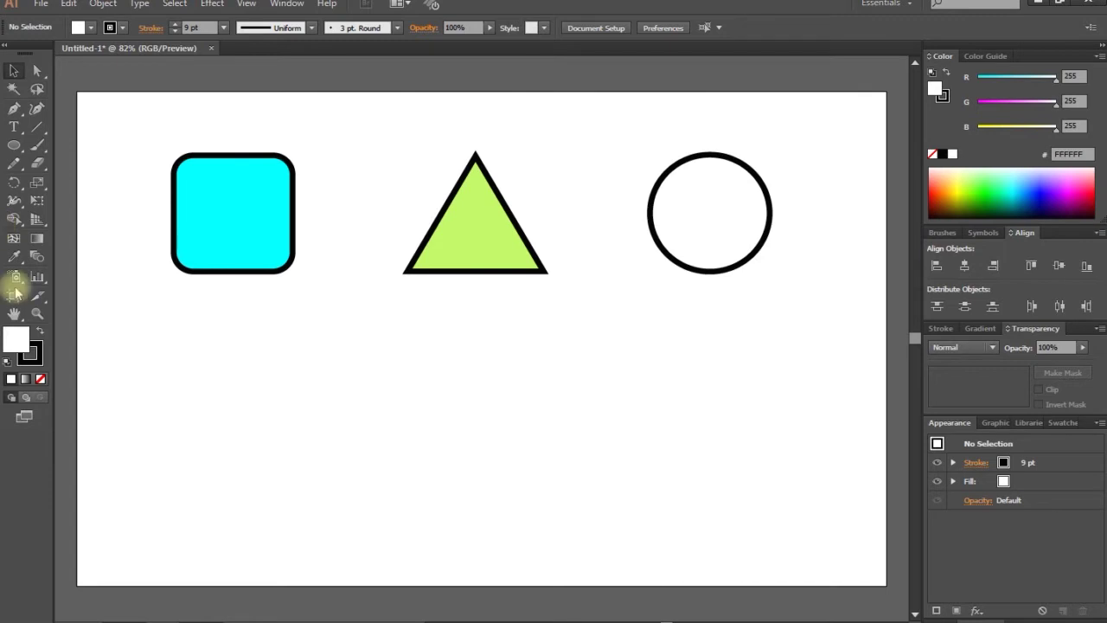
pyautogui.click(499, 253)
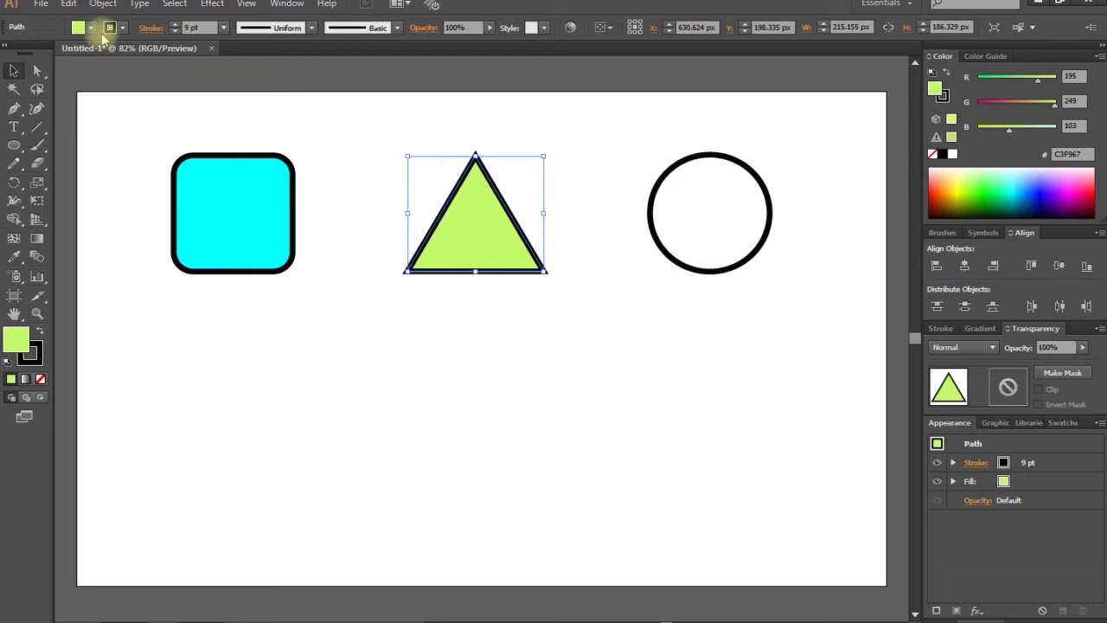
pyautogui.click(668, 373)
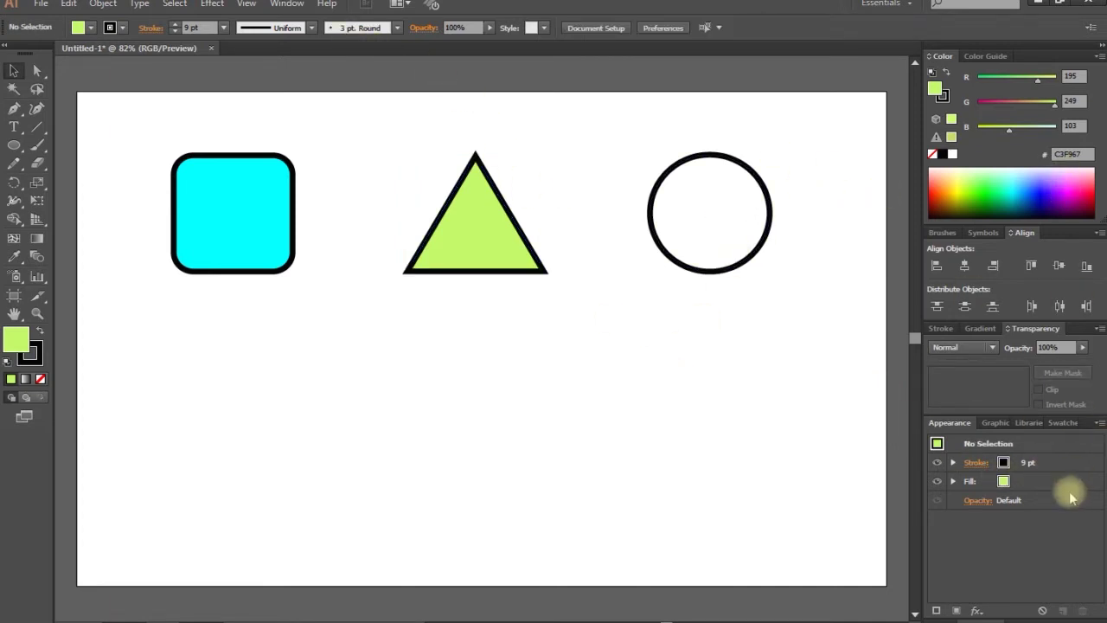
pyautogui.click(288, 5)
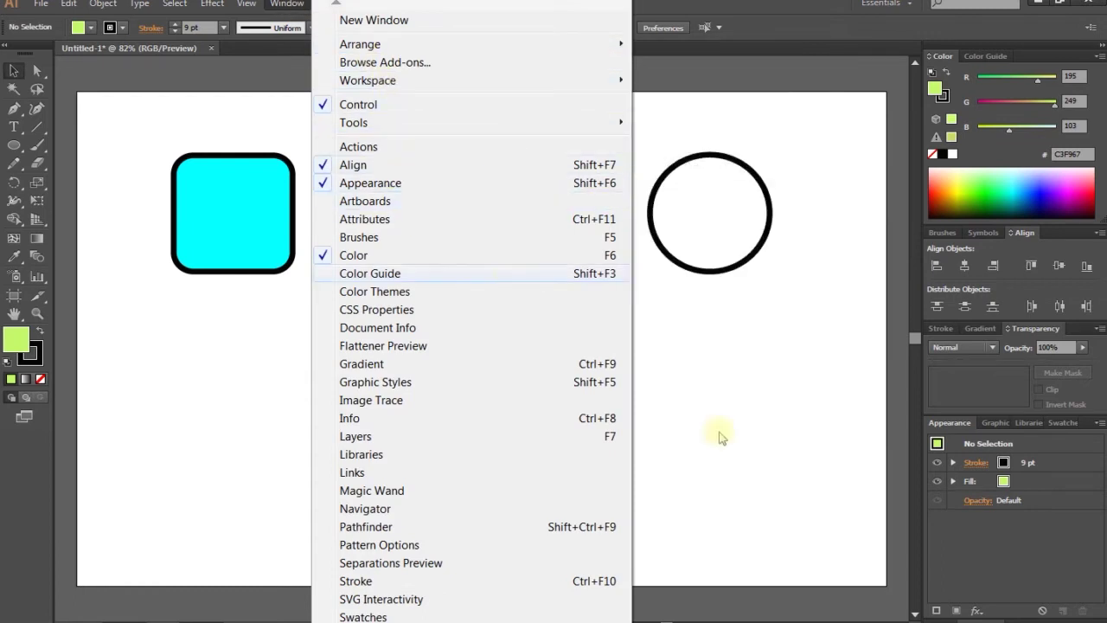
pyautogui.click(781, 442)
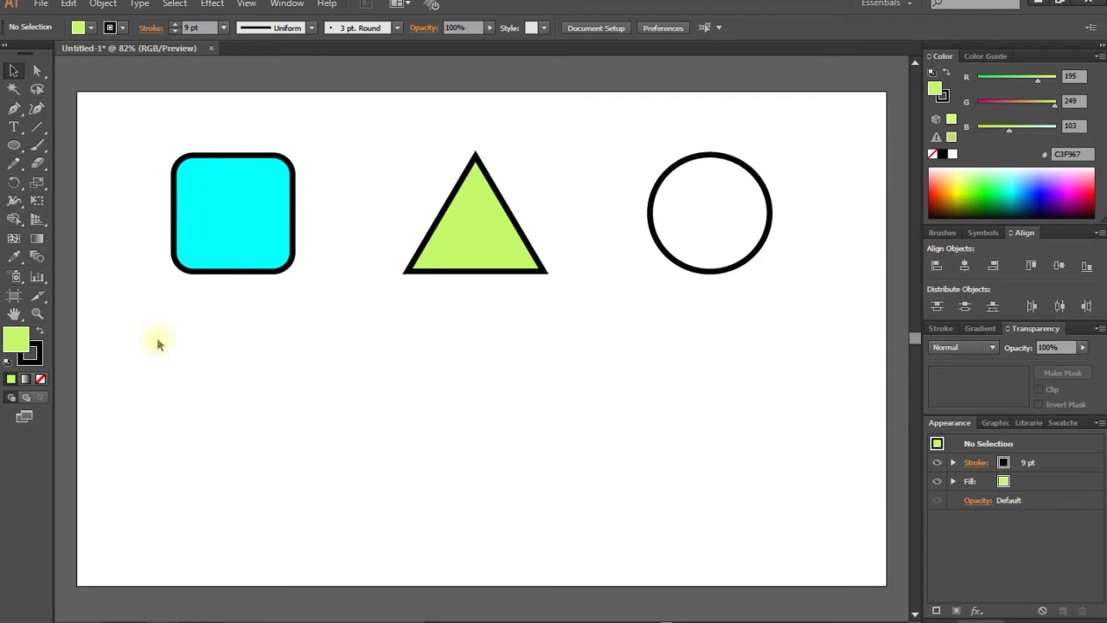
# Step: Reduce the cyan rounded square's stroke weight to 4 pt
pyautogui.click(251, 218)
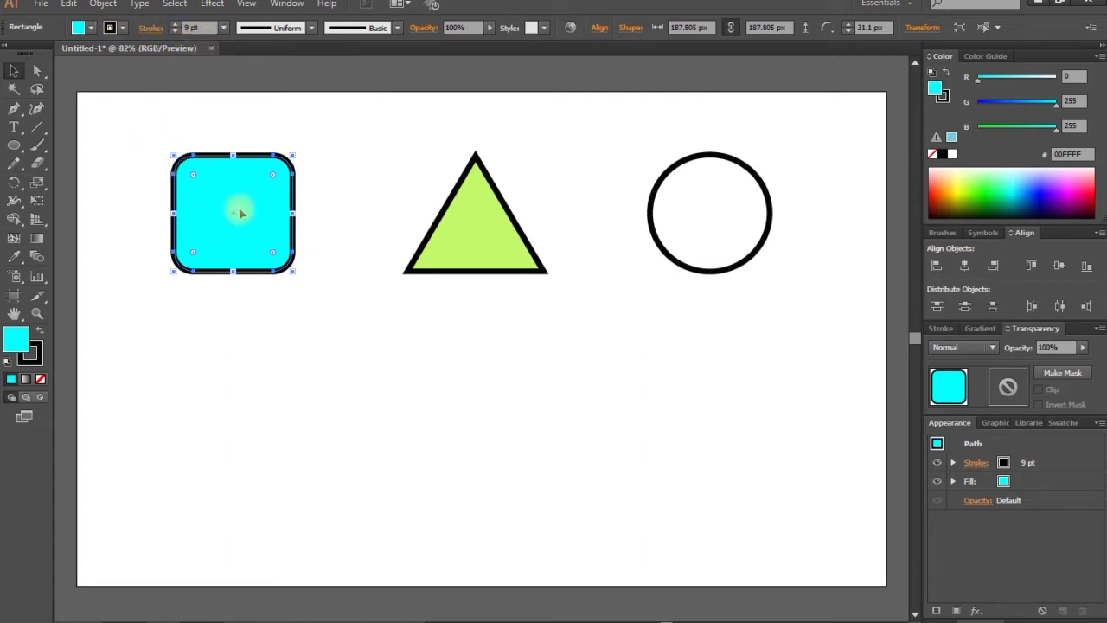
pyautogui.click(175, 32)
pyautogui.click(175, 32)
pyautogui.click(175, 32)
pyautogui.click(175, 32)
pyautogui.click(175, 32)
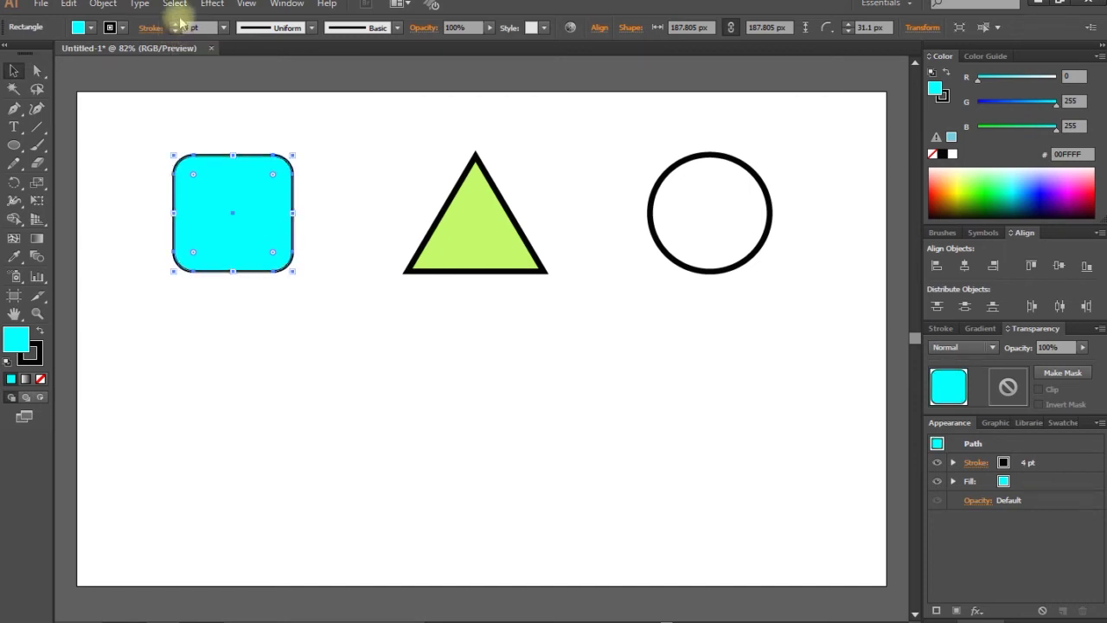
# Step: Increase the rounded square's stroke weight to 9 pt
pyautogui.click(175, 24)
pyautogui.click(176, 24)
pyautogui.click(176, 24)
pyautogui.click(175, 24)
pyautogui.click(176, 23)
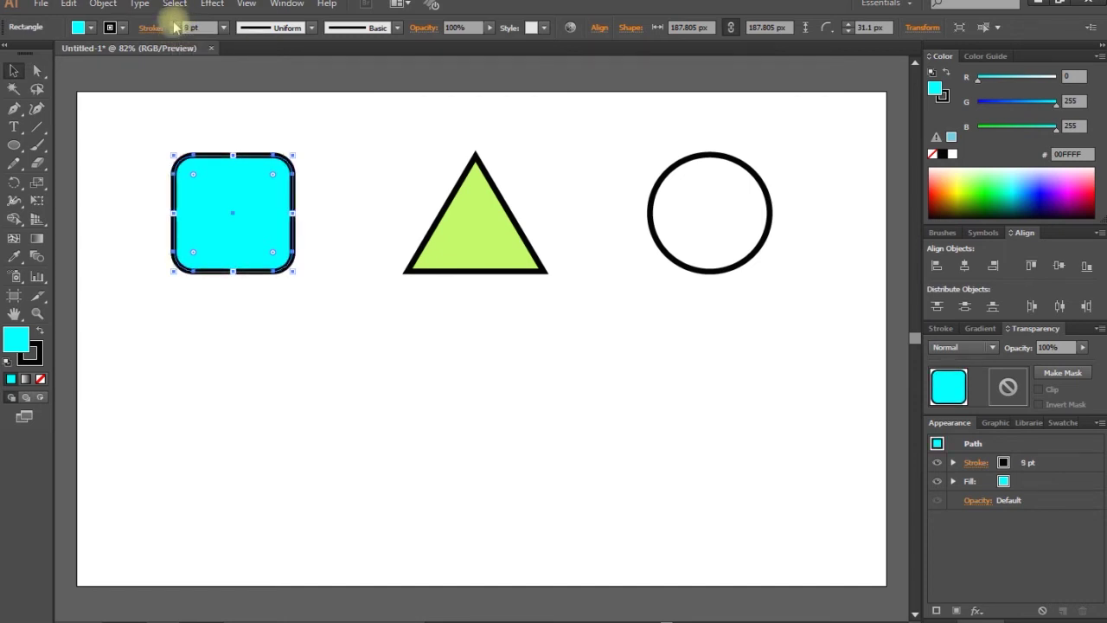
# Step: Try the 100 pt preset as the rounded square's stroke weight and undo it
pyautogui.click(223, 26)
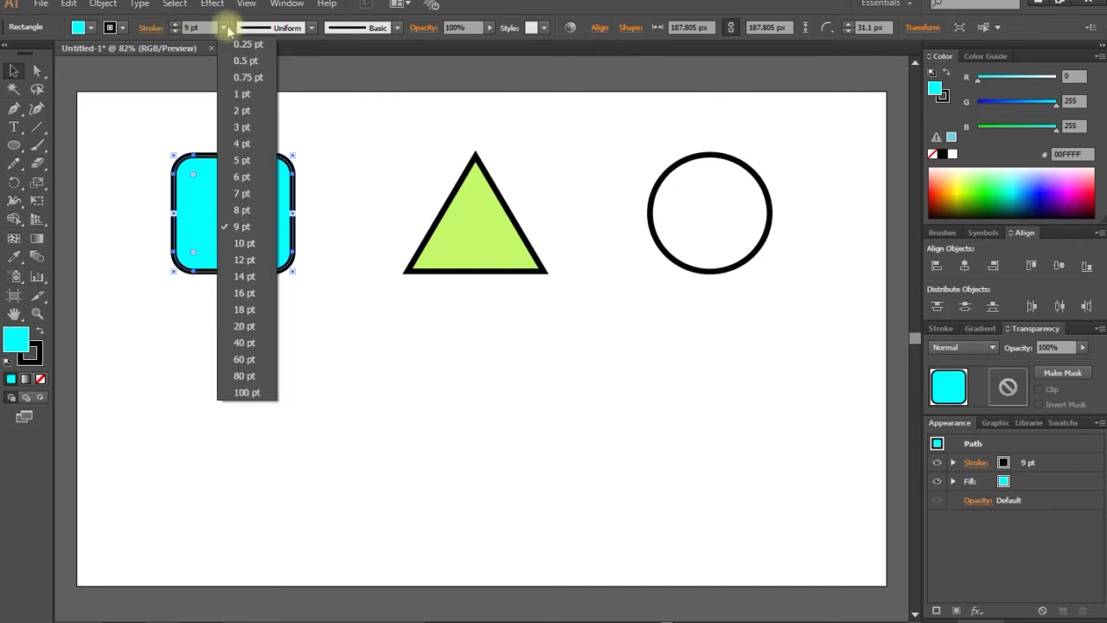
pyautogui.click(244, 392)
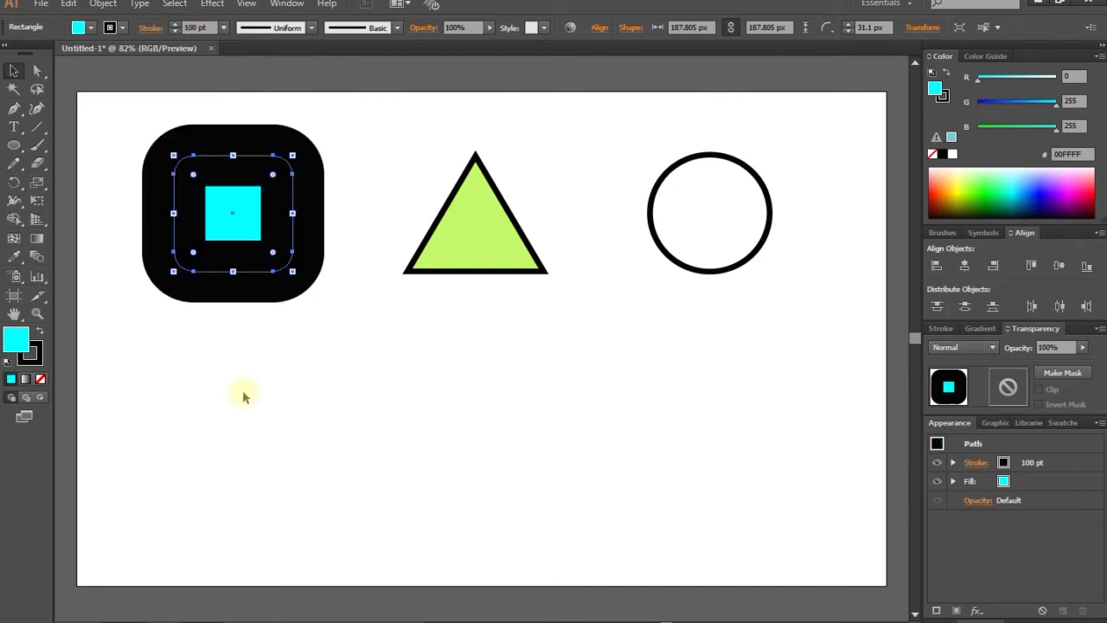
pyautogui.hotkey('ctrl', 'z')
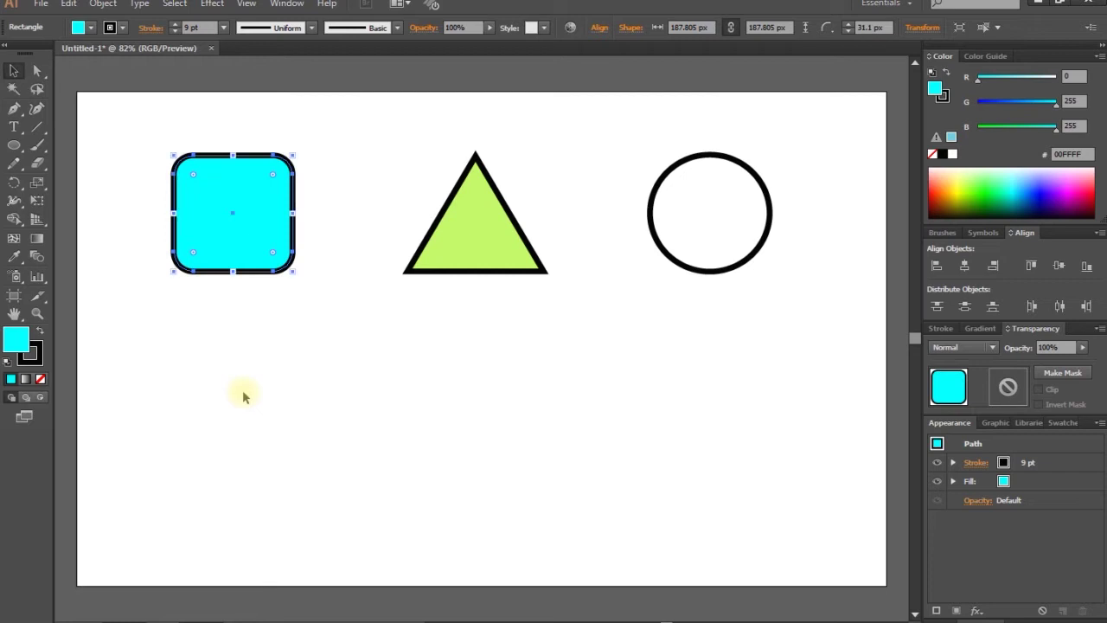
# Step: Try a custom stroke weight of 15 pt on the rounded square and undo it
pyautogui.click(192, 27)
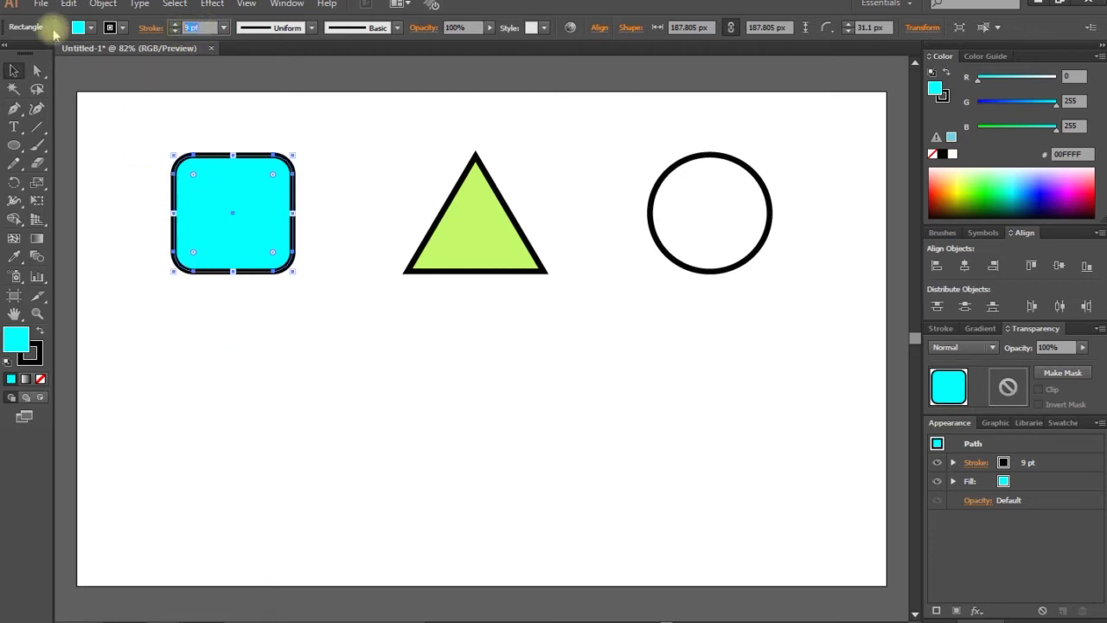
pyautogui.write('15')
pyautogui.press('Return')
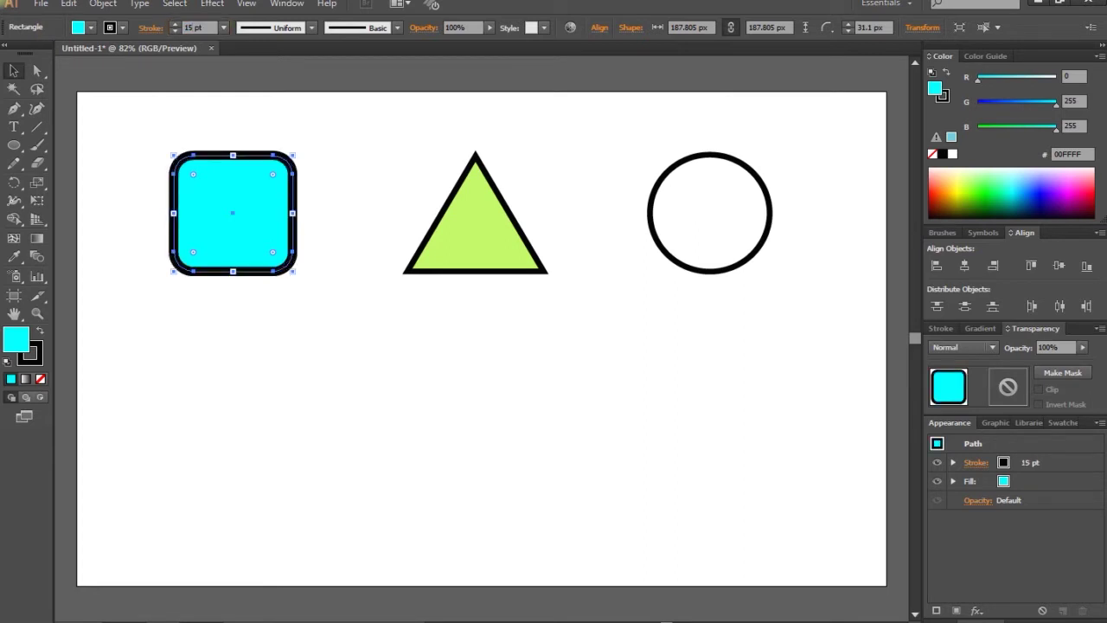
pyautogui.hotkey('ctrl', 'z')
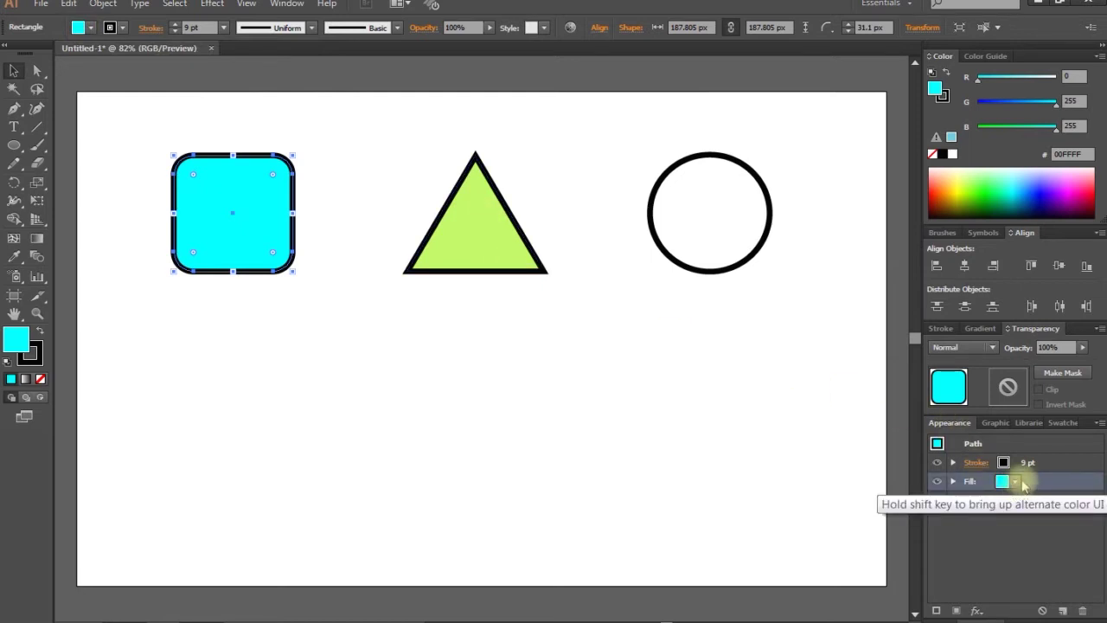
# Step: Enlarge the fill swatch list and try several swatches on the rounded square, including purple, teal and black, ending with dark red C1272D
pyautogui.click(1022, 487)
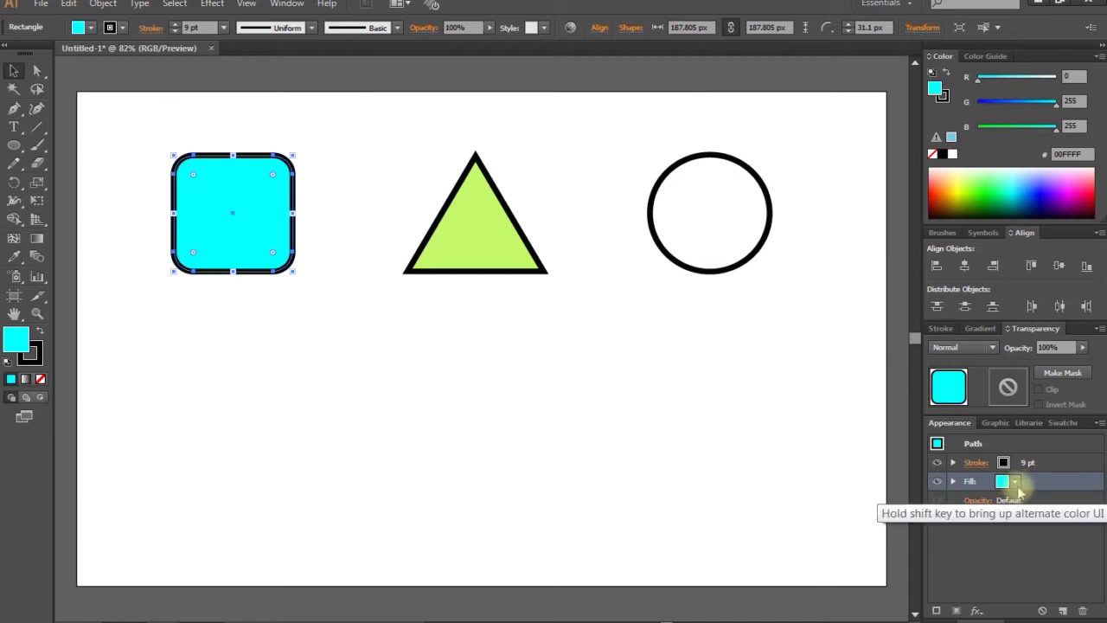
pyautogui.click(1017, 485)
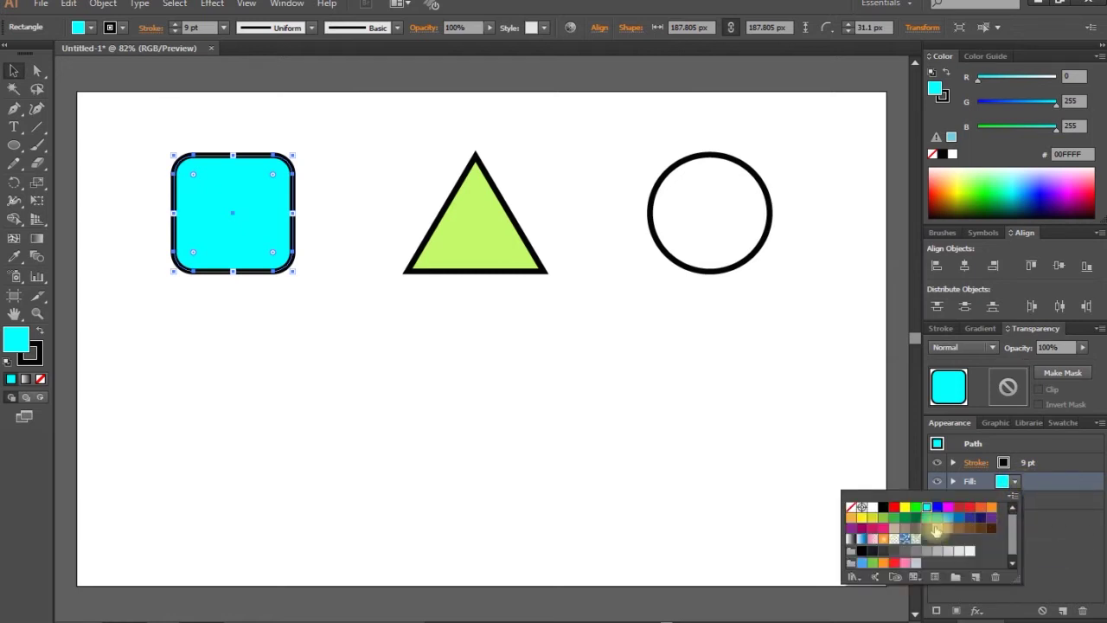
pyautogui.moveTo(1022, 582); pyautogui.dragTo(1055, 595)
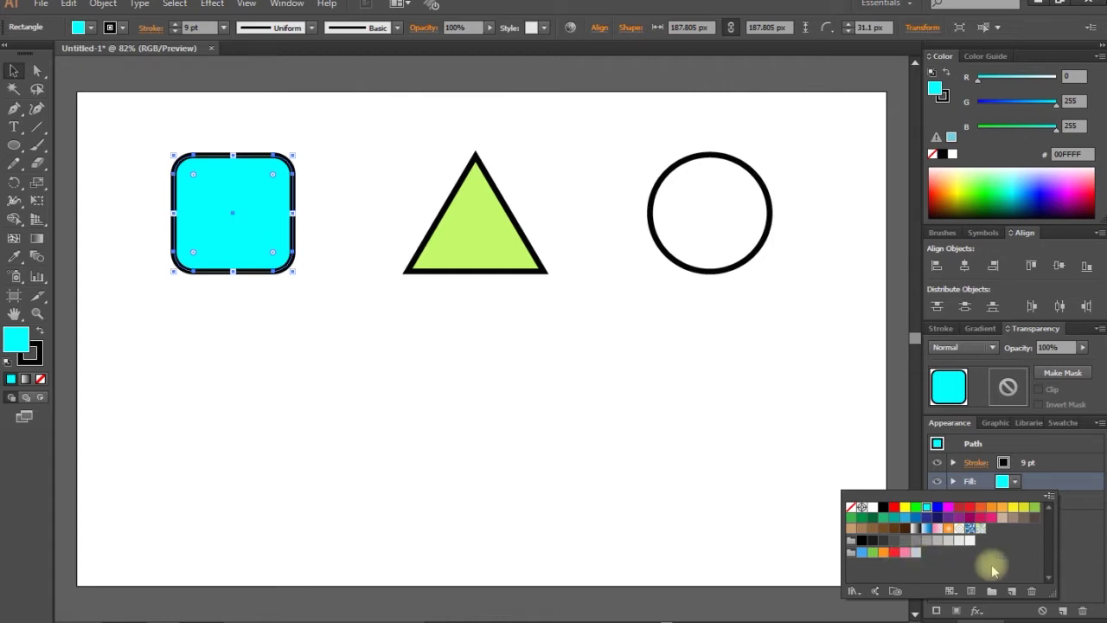
pyautogui.click(970, 506)
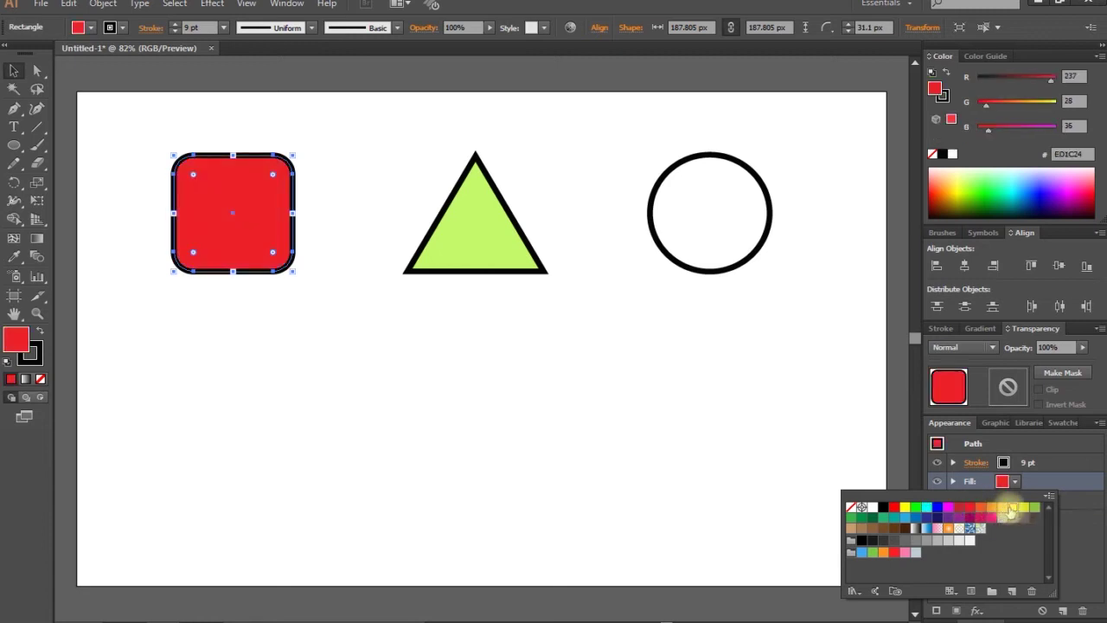
pyautogui.click(1013, 508)
pyautogui.click(949, 518)
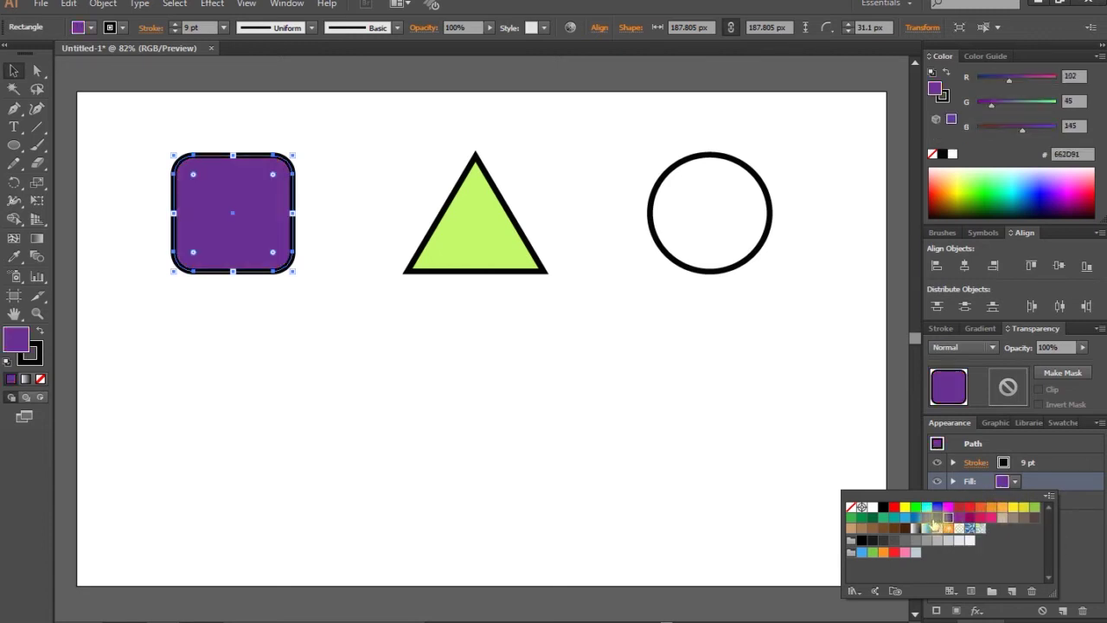
pyautogui.click(894, 518)
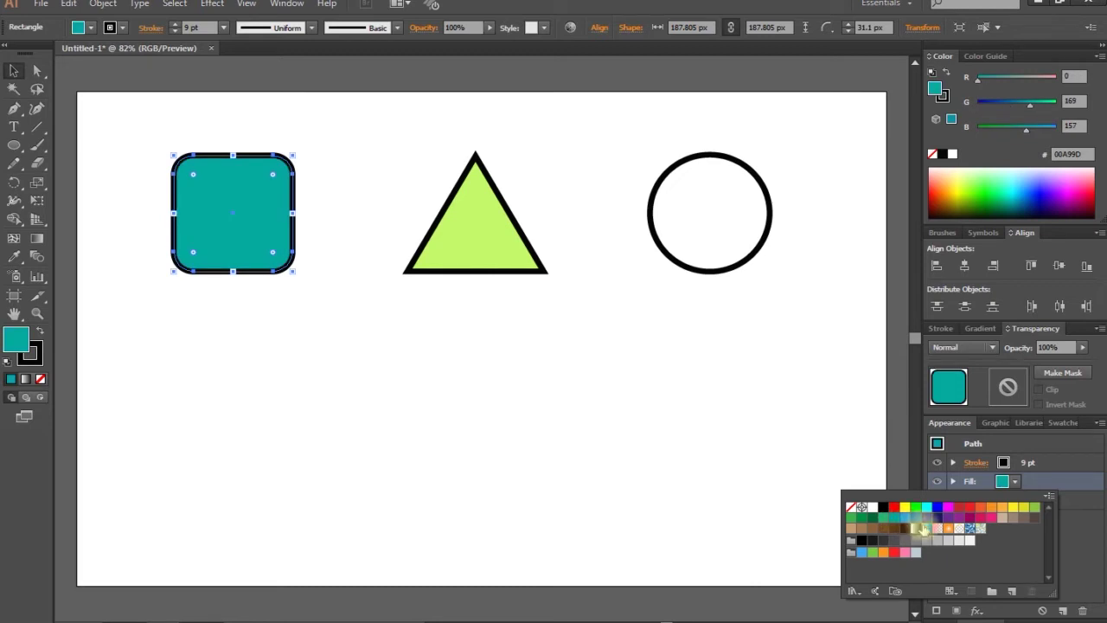
pyautogui.click(969, 517)
pyautogui.click(894, 507)
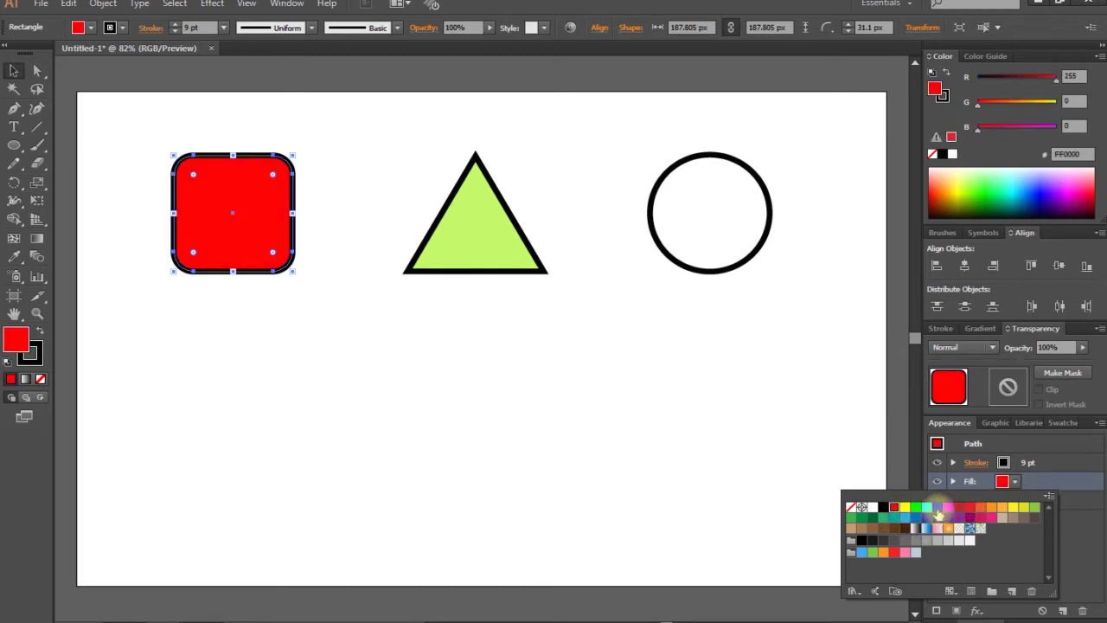
pyautogui.click(883, 508)
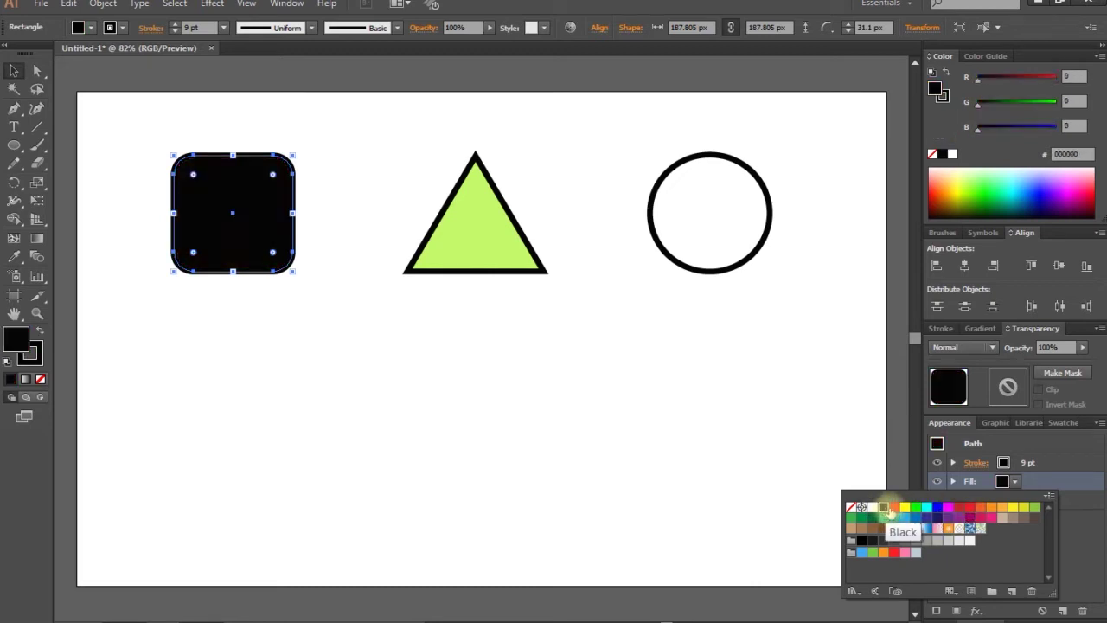
pyautogui.click(937, 508)
pyautogui.click(959, 507)
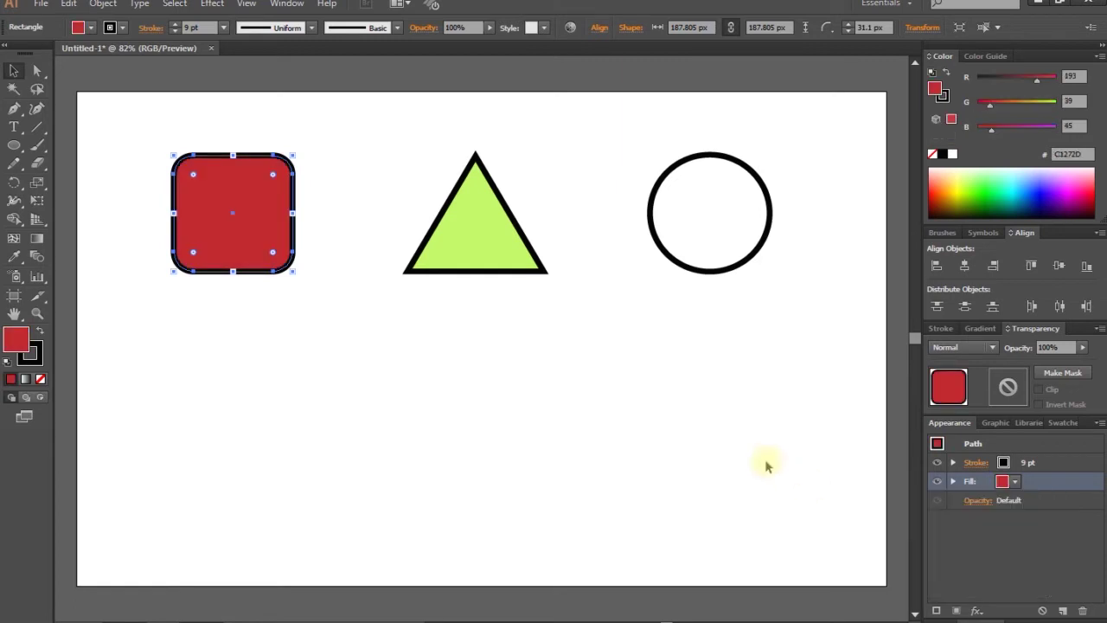
# Step: Set the rounded square's fill to yellow FCEE21 and increase its corner radius to about 46 px
pyautogui.click(89, 28)
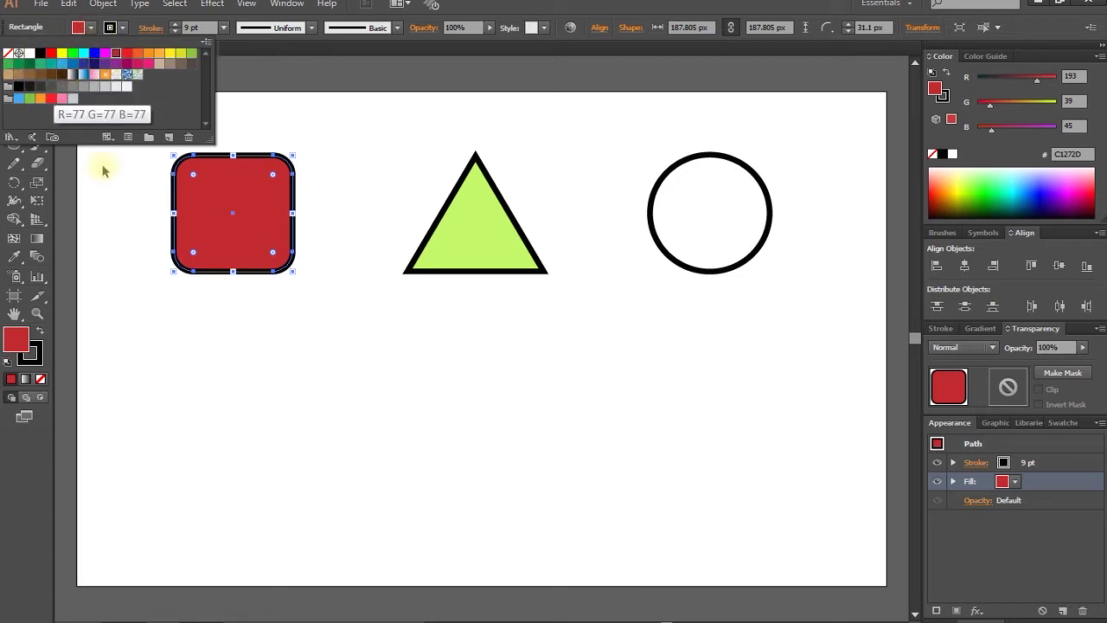
pyautogui.click(137, 53)
pyautogui.click(176, 54)
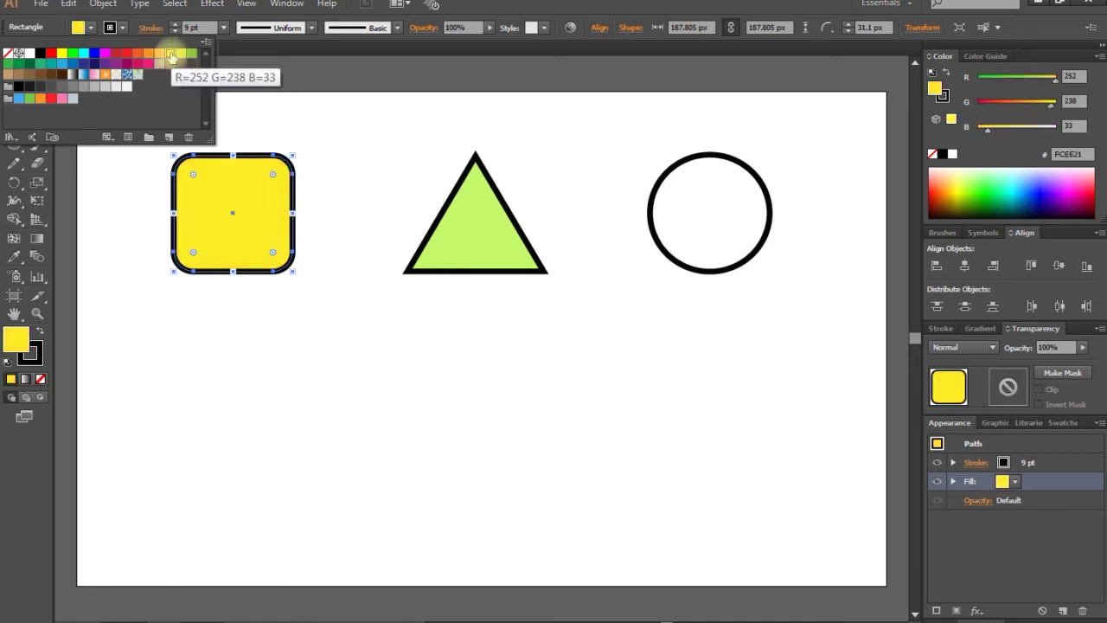
pyautogui.click(324, 378)
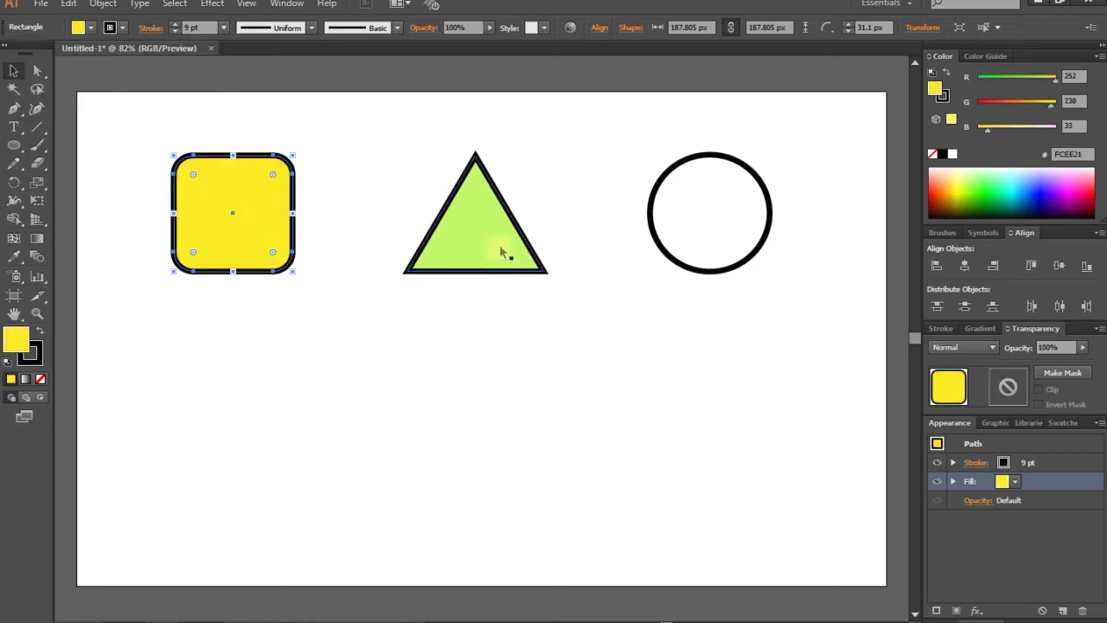
pyautogui.moveTo(274, 177)
pyautogui.mouseDown()
pyautogui.moveTo(203, 250)
pyautogui.moveTo(271, 192)
pyautogui.mouseUp()
pyautogui.click(346, 321)
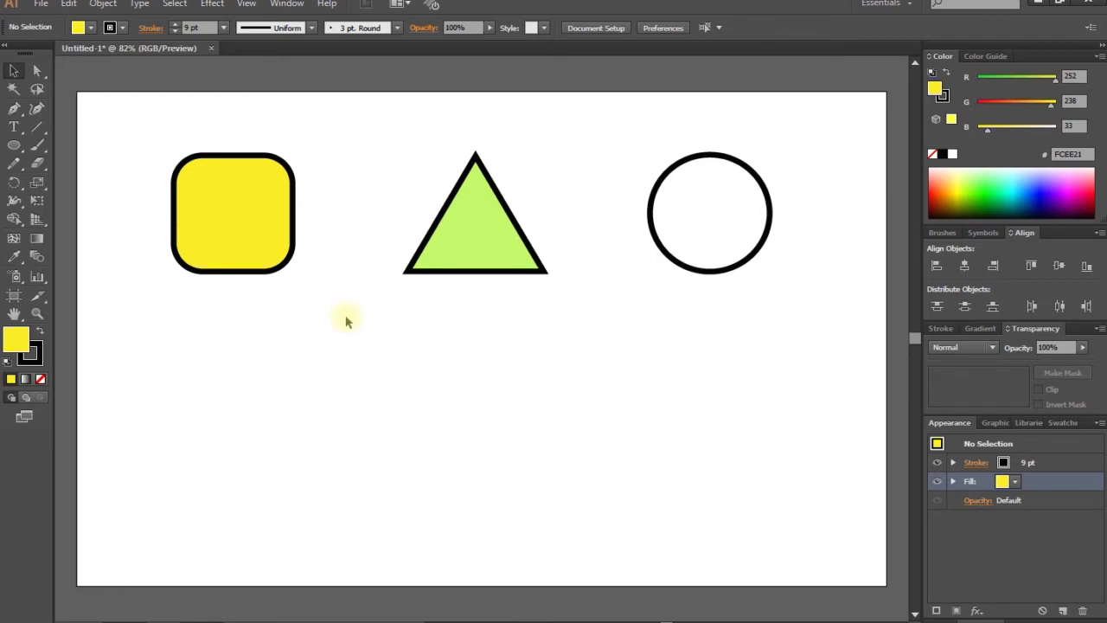
# Step: Open the stroke colour swatches with nothing selected and widen the swatch list
pyautogui.click(1010, 464)
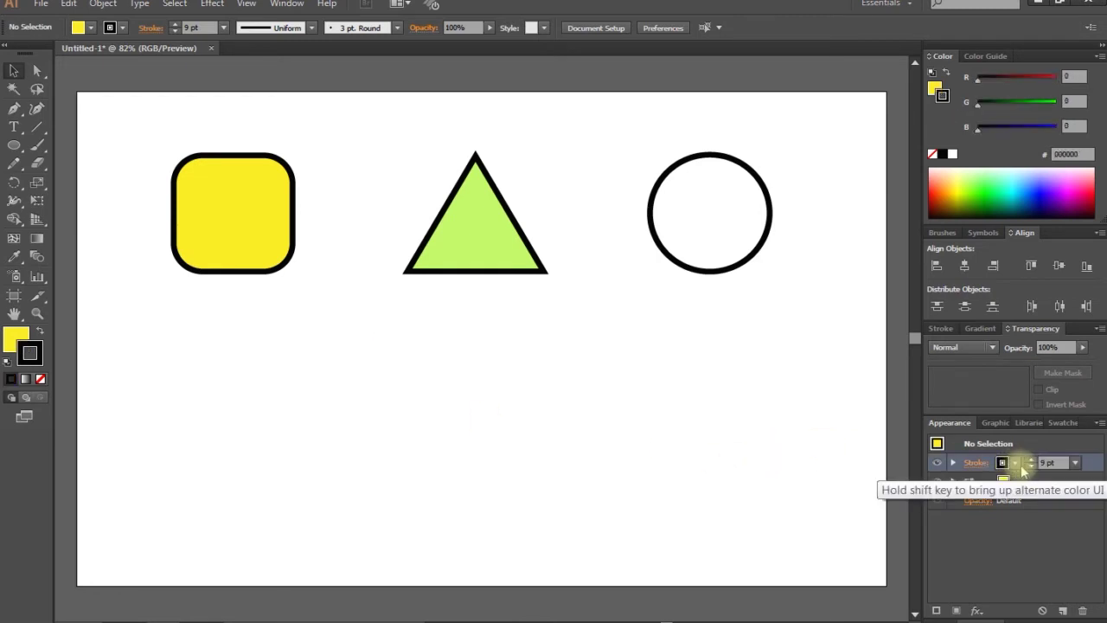
pyautogui.click(123, 28)
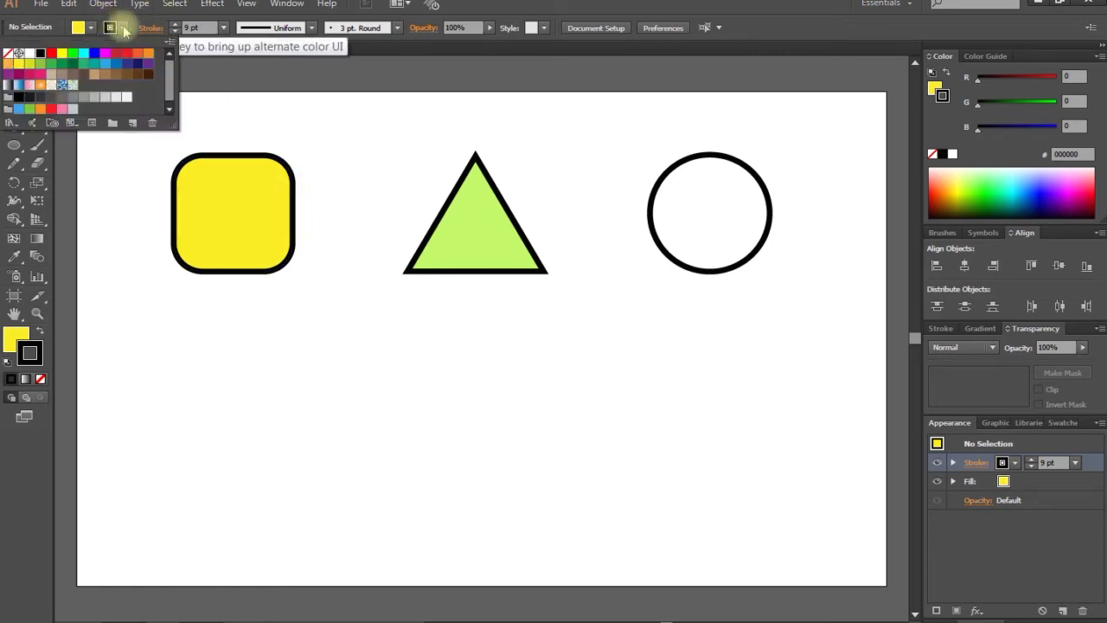
pyautogui.click(1013, 463)
pyautogui.moveTo(1018, 558); pyautogui.dragTo(1073, 559)
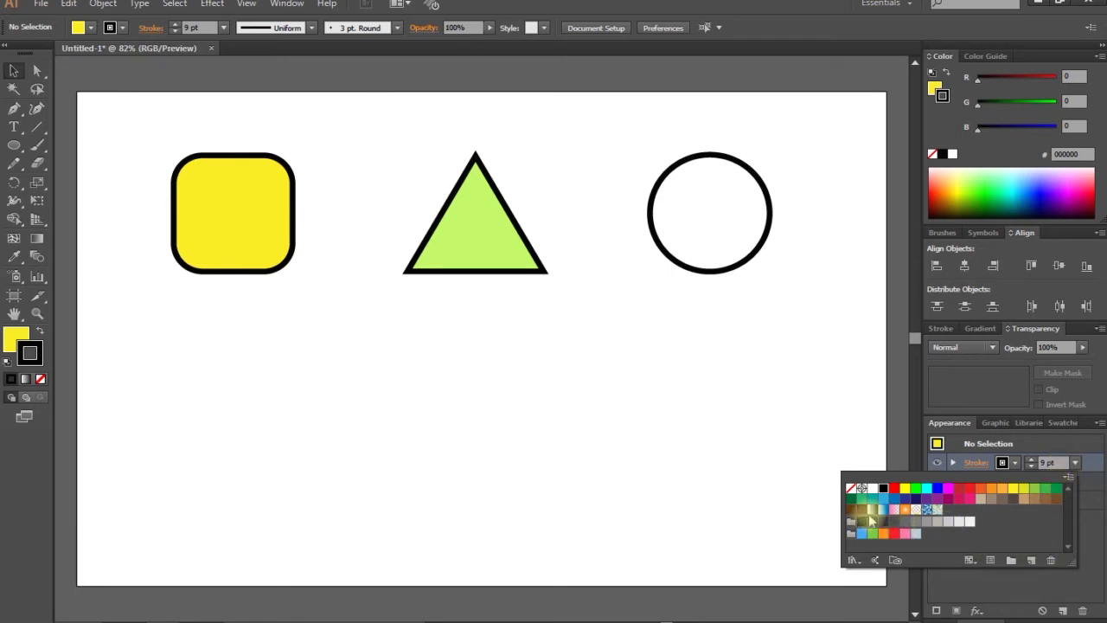
pyautogui.click(375, 356)
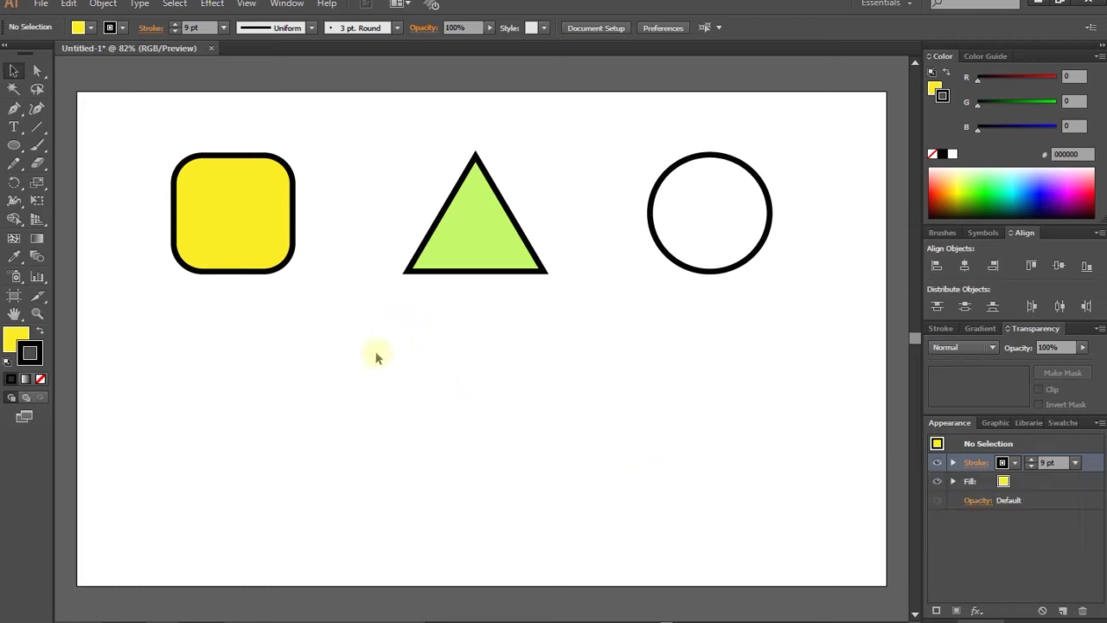
# Step: Remove the yellow rounded square's stroke by choosing None, reapply it in black, and leave the square selected
pyautogui.click(277, 205)
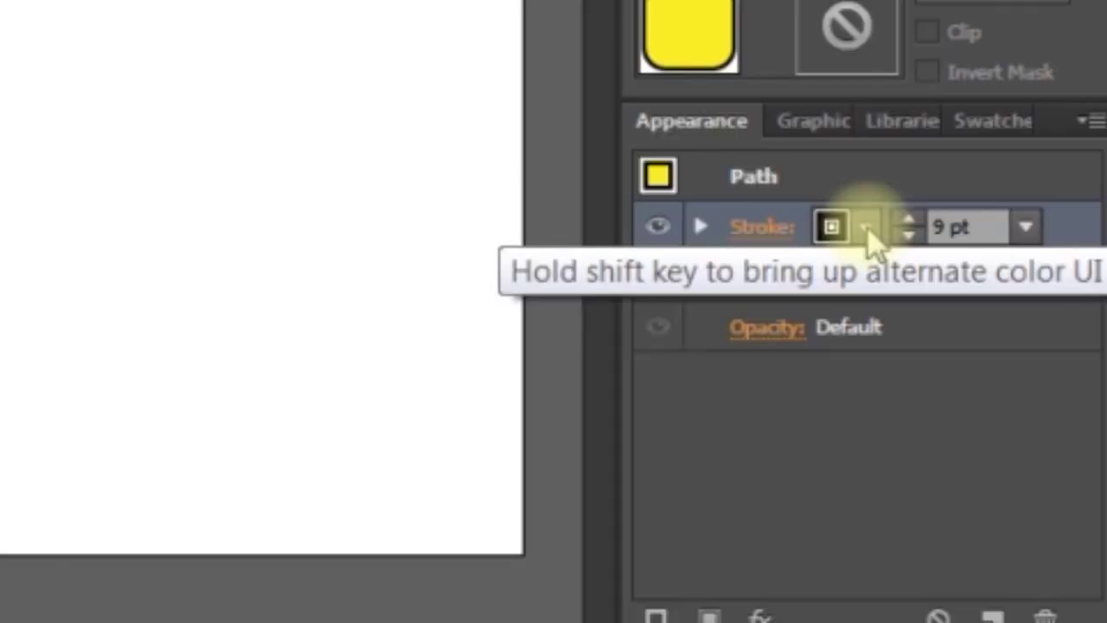
pyautogui.click(1015, 463)
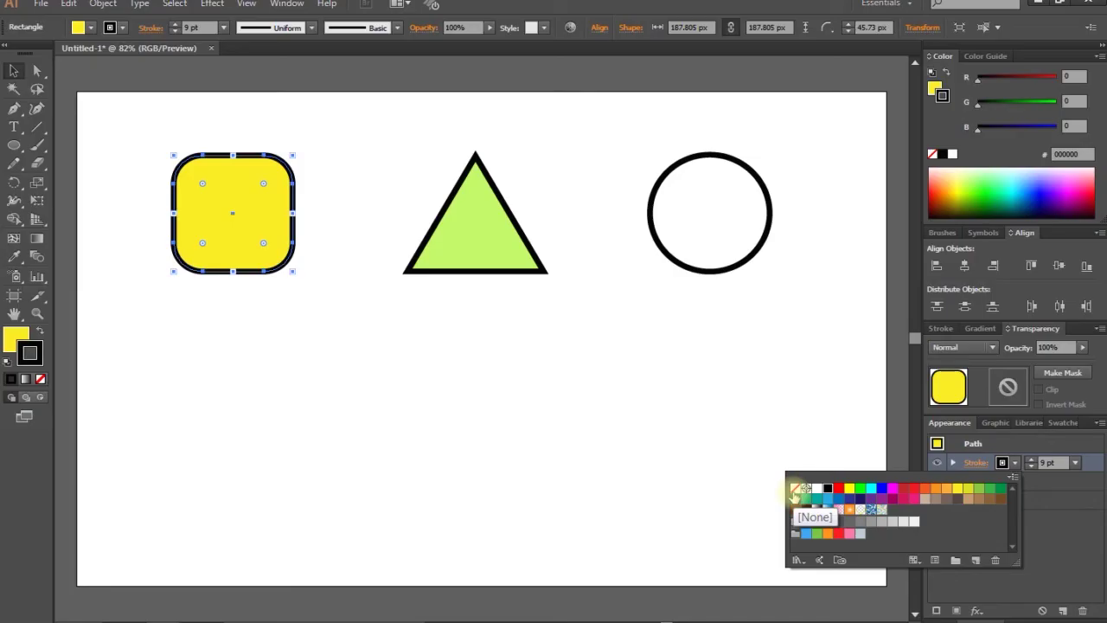
pyautogui.click(278, 303)
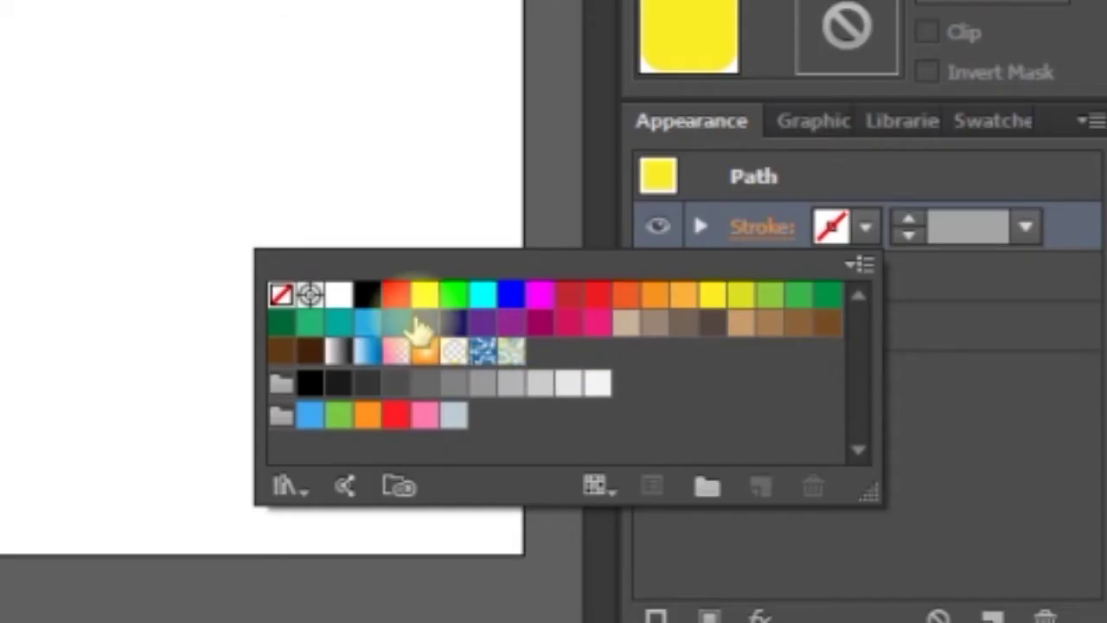
pyautogui.click(368, 298)
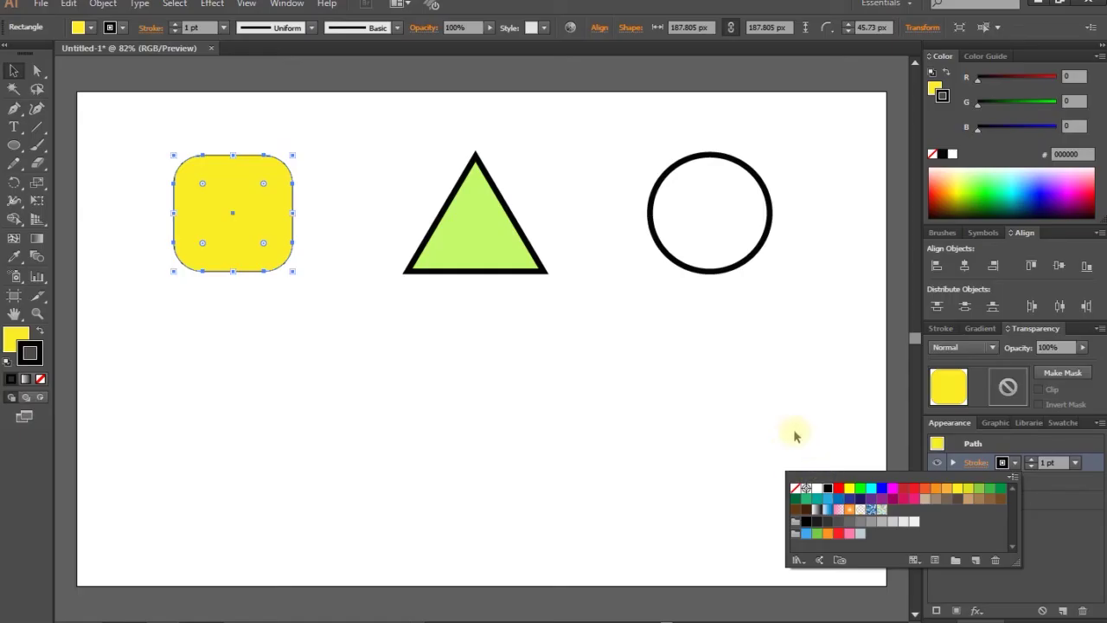
pyautogui.click(796, 436)
pyautogui.rightClick(654, 468)
pyautogui.click(391, 379)
pyautogui.click(254, 248)
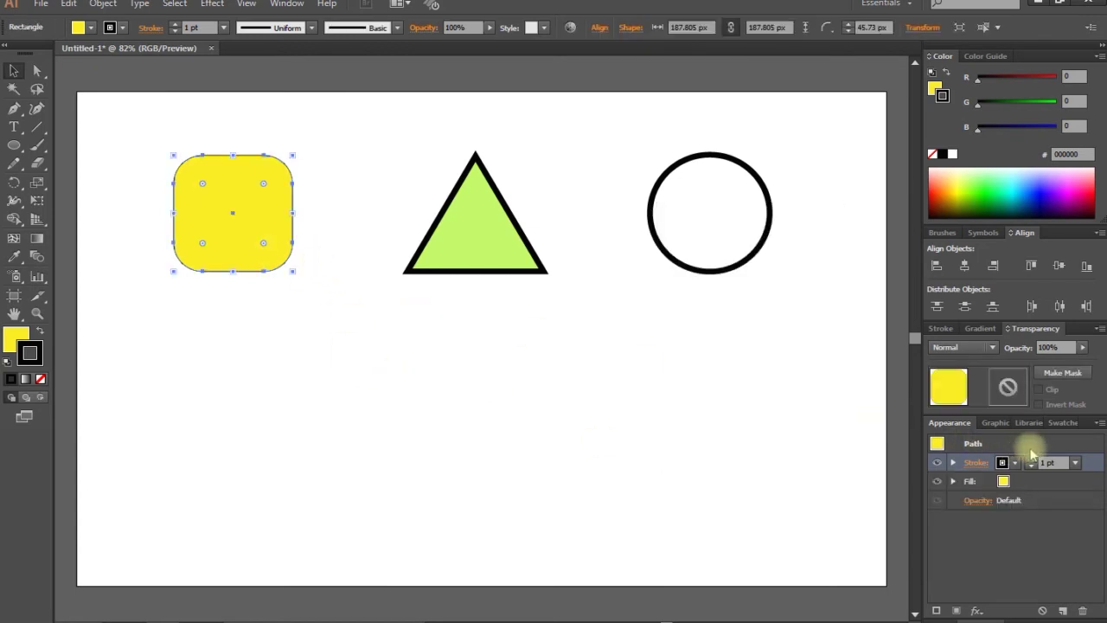
# Step: Increase the yellow rounded square's stroke weight to 9 pt and deselect it
pyautogui.click(1030, 459)
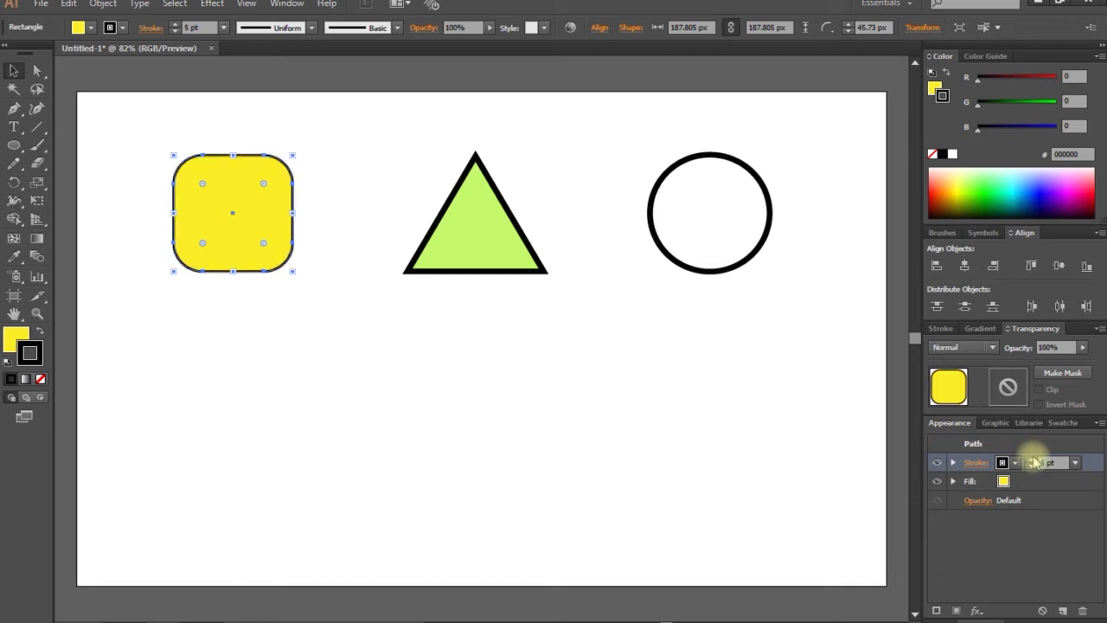
pyautogui.click(1030, 459)
pyautogui.click(1029, 459)
pyautogui.click(725, 445)
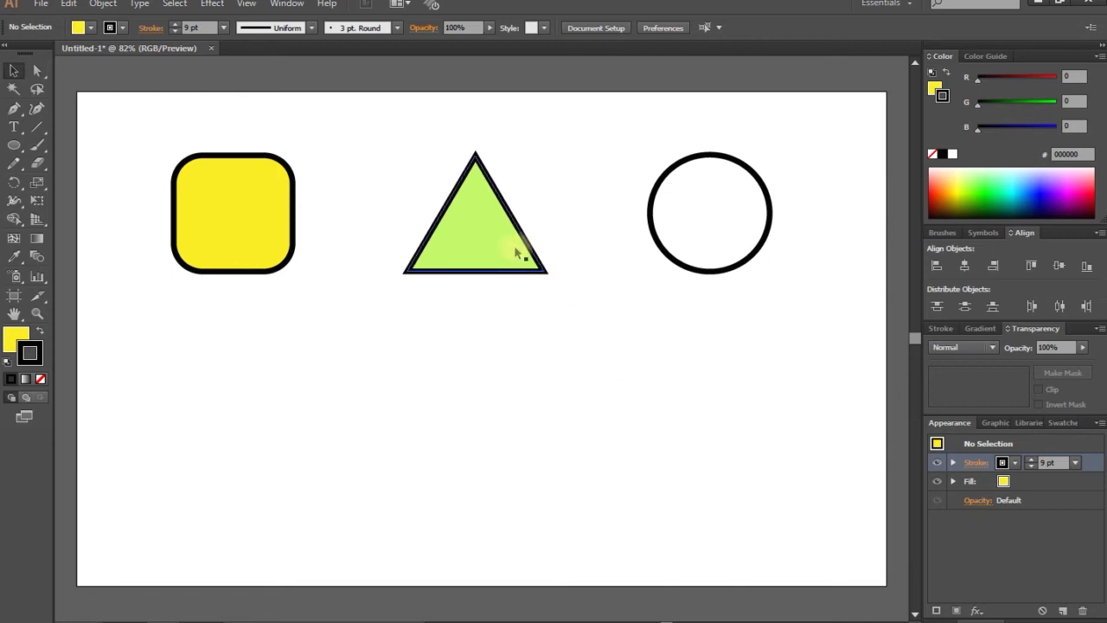
# Step: Set the green triangle's stroke colour to cyan 1AE8E3 and deselect it
pyautogui.click(17, 340)
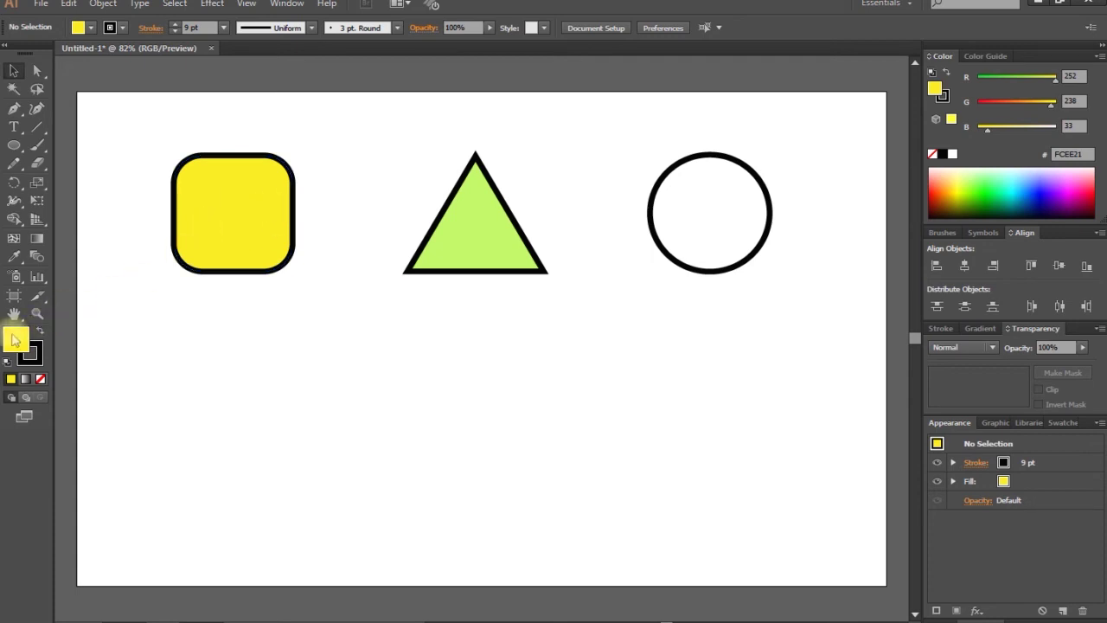
pyautogui.click(21, 356)
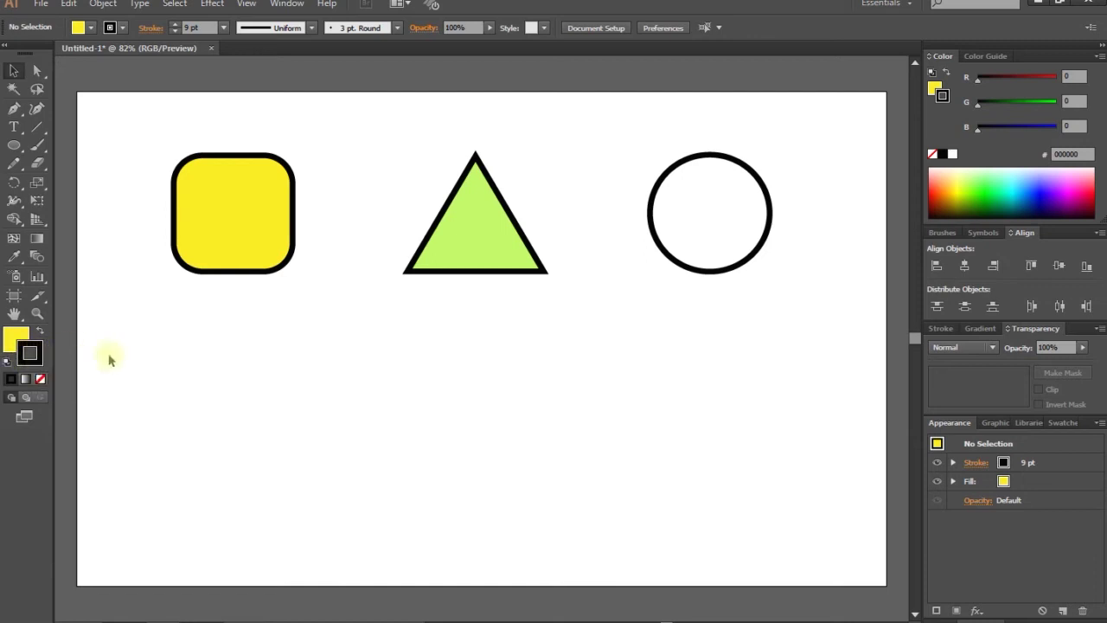
pyautogui.click(478, 249)
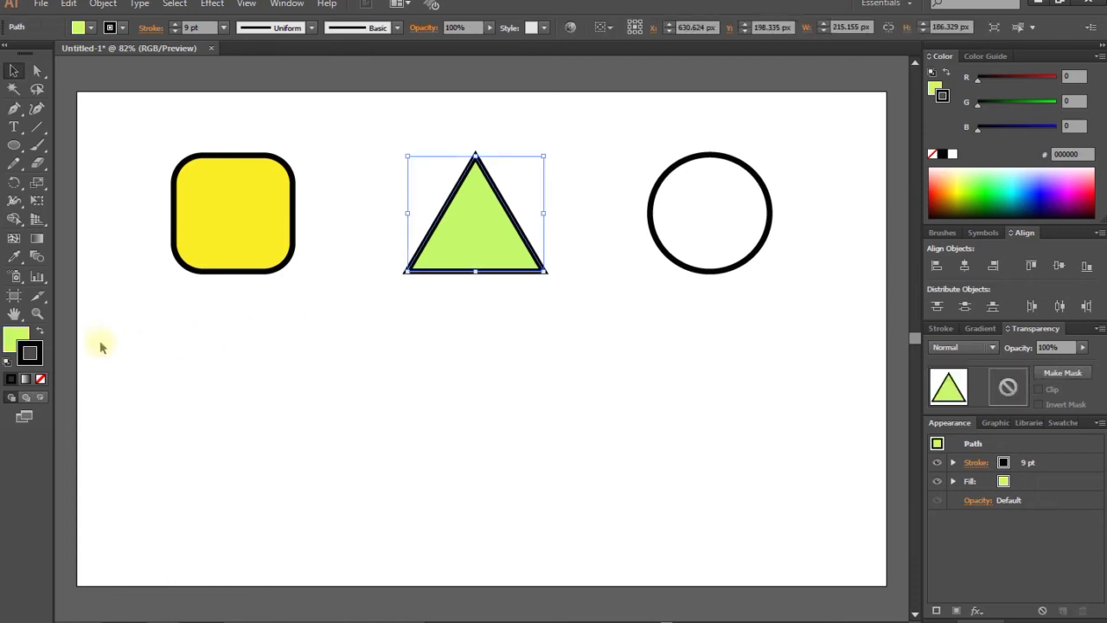
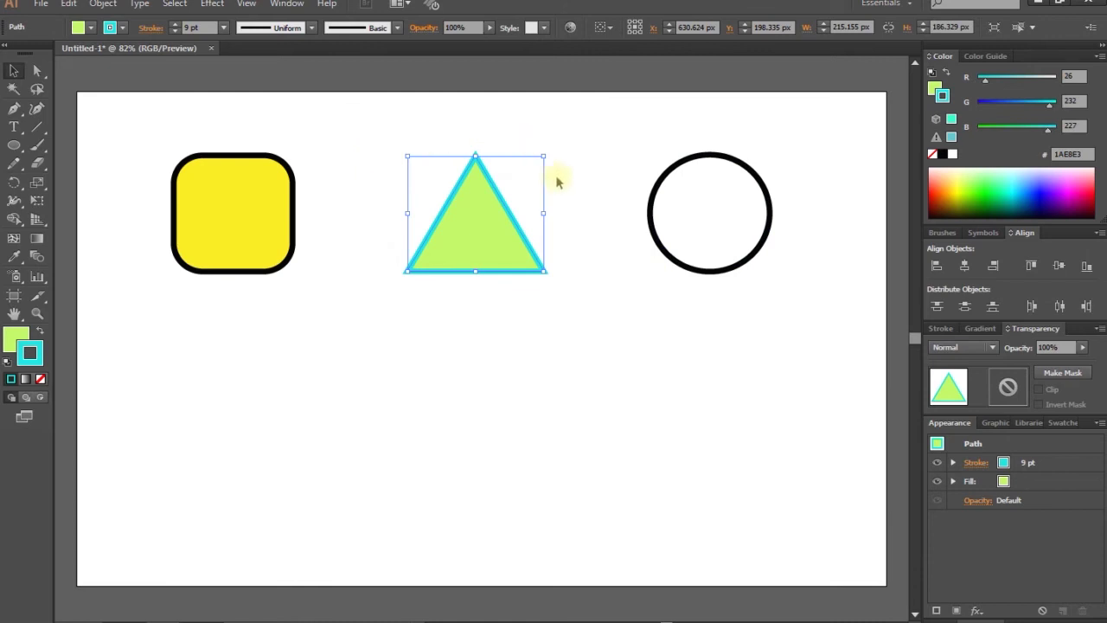
pyautogui.click(467, 306)
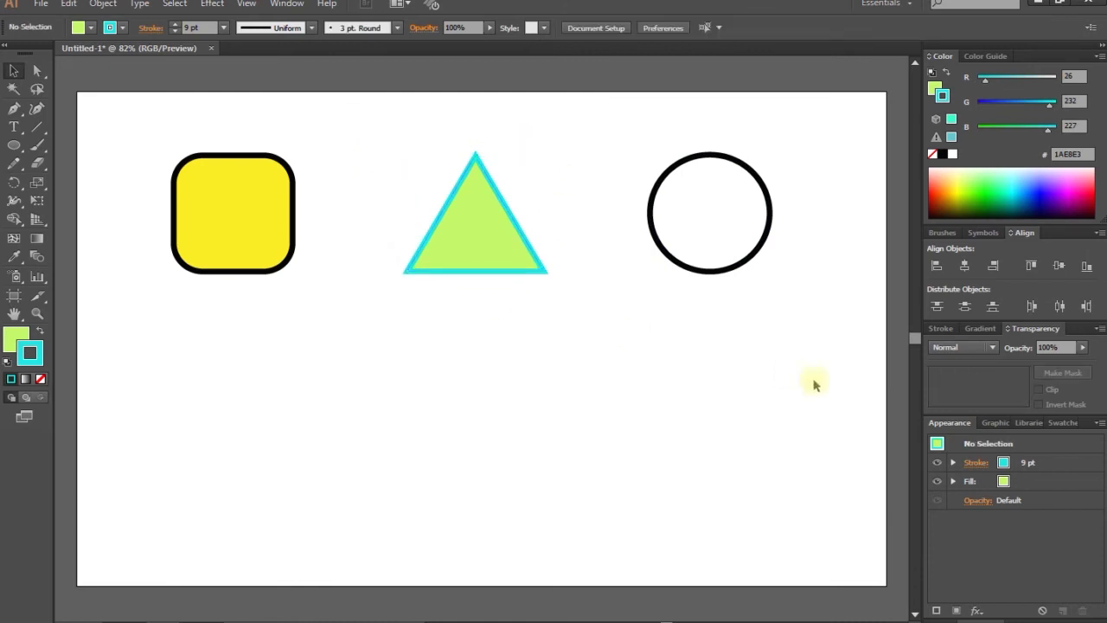
pyautogui.click(1022, 462)
pyautogui.click(1004, 463)
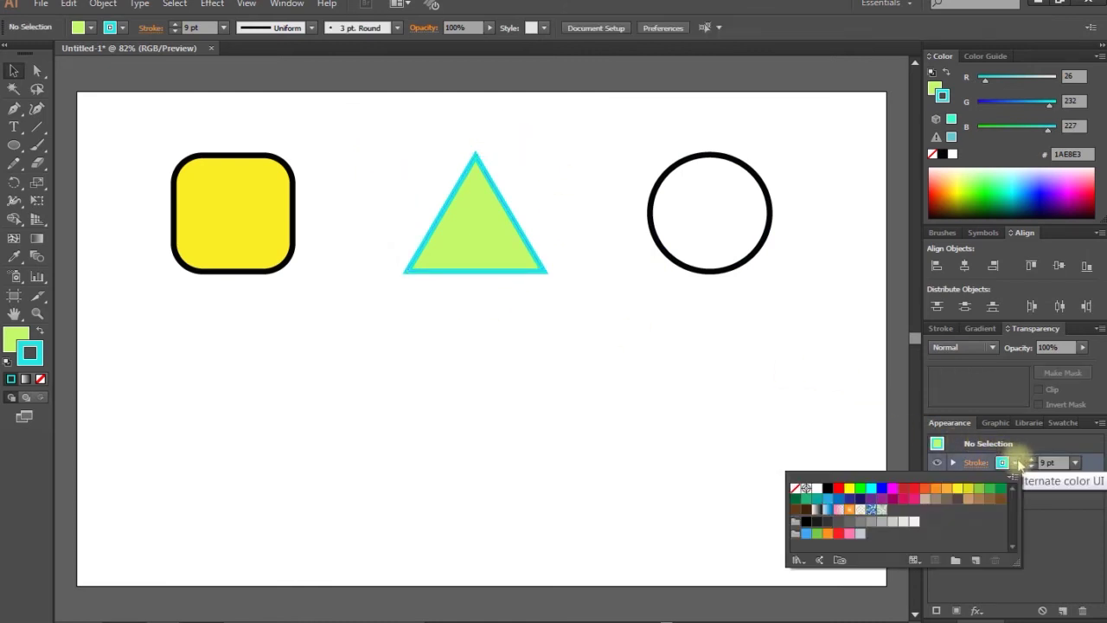
pyautogui.click(903, 487)
# Step: Select the triangle and set its stroke colour to the magenta swatch FF00FF
pyautogui.click(478, 240)
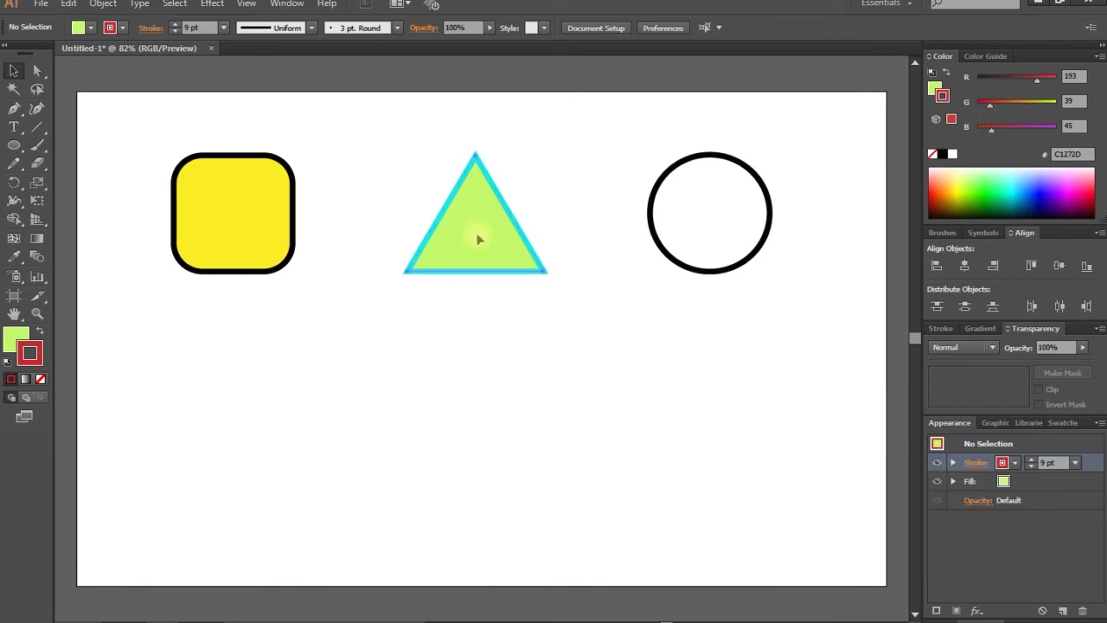
pyautogui.click(478, 240)
pyautogui.click(1013, 464)
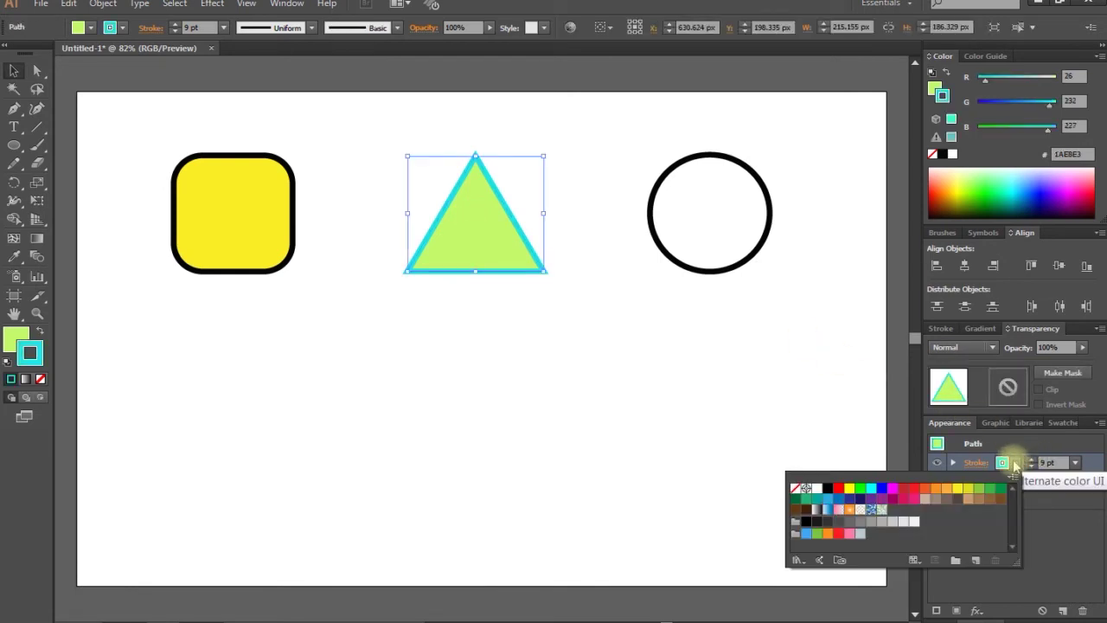
pyautogui.click(892, 488)
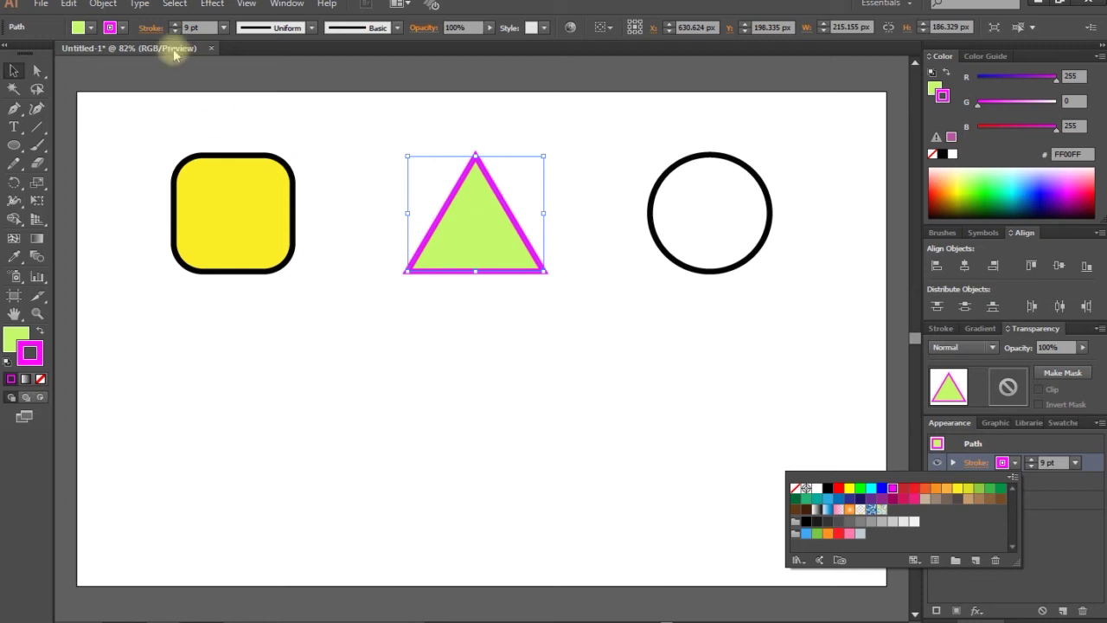
# Step: Set the triangle's stroke to the dark brown swatch 534741 and deselect it
pyautogui.click(124, 29)
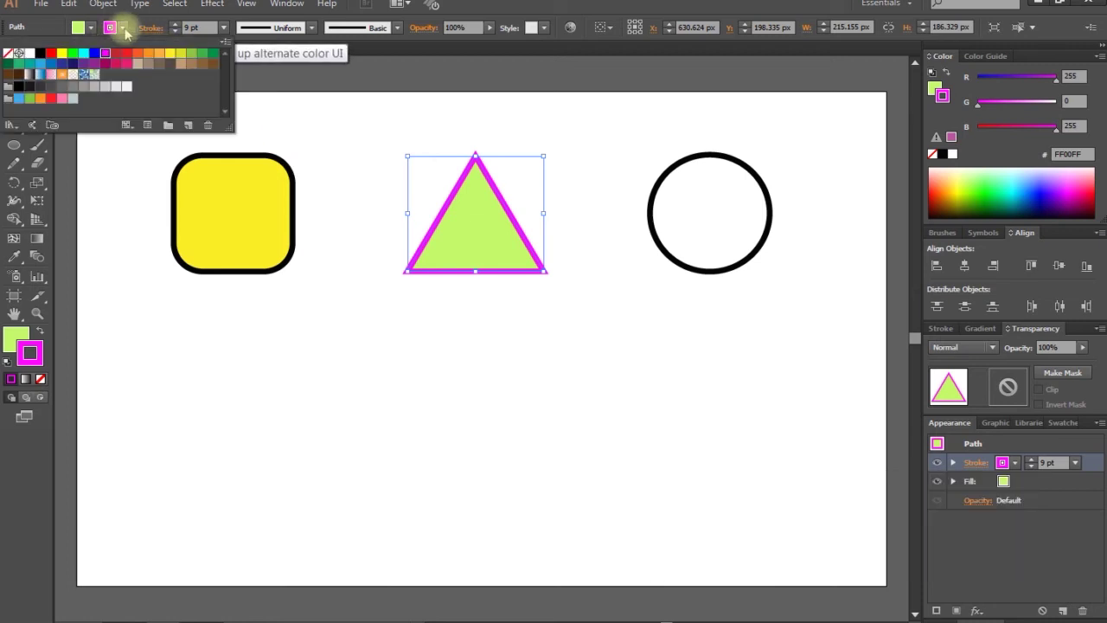
pyautogui.click(169, 65)
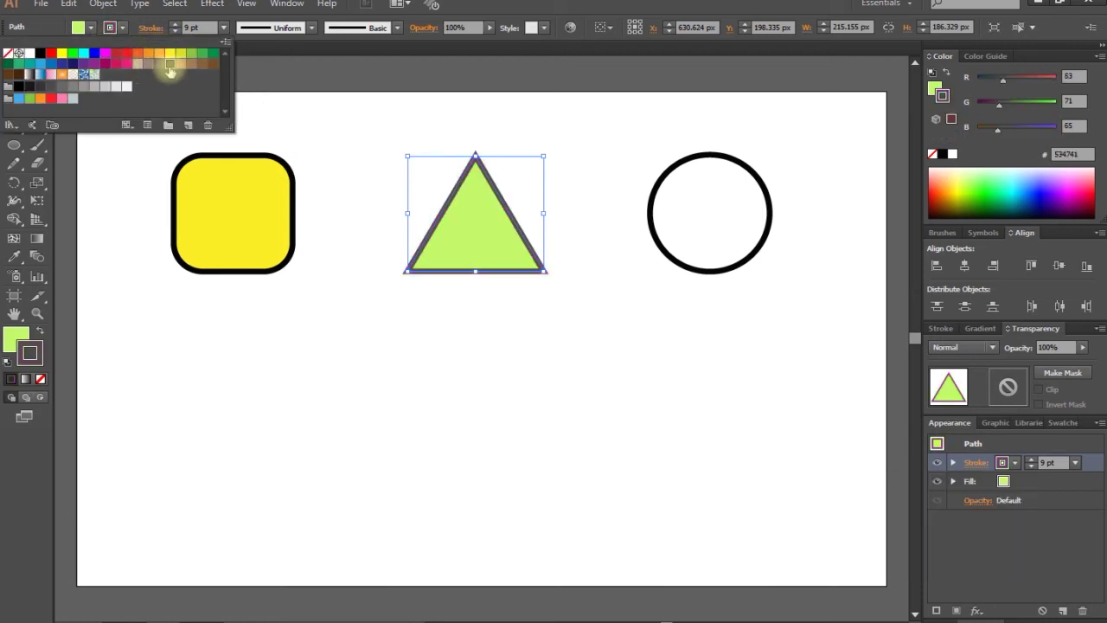
pyautogui.click(424, 337)
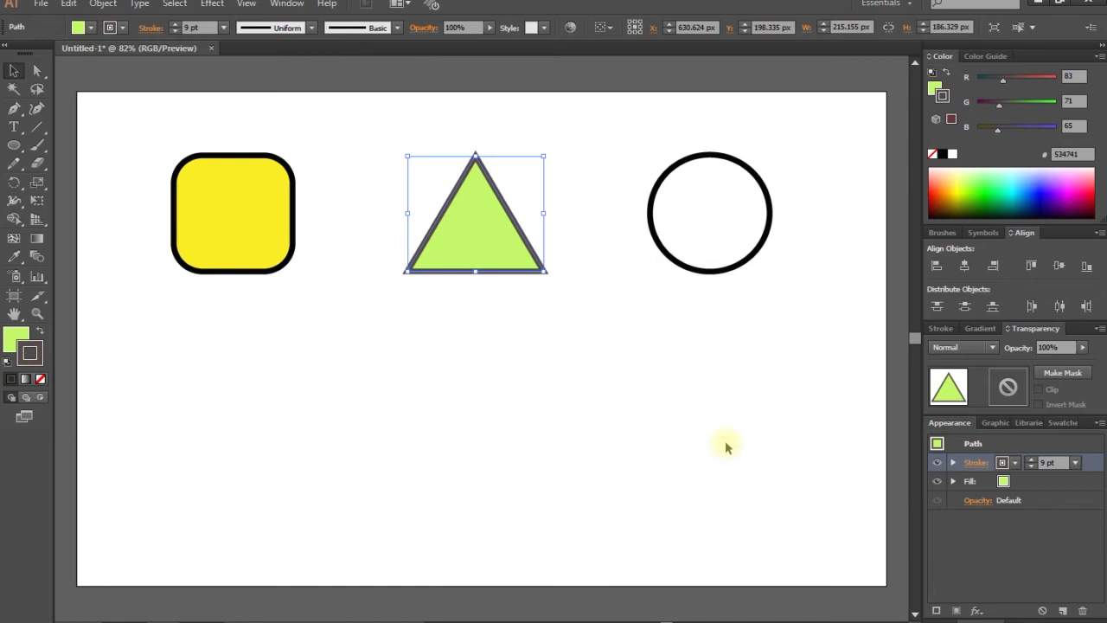
pyautogui.click(394, 453)
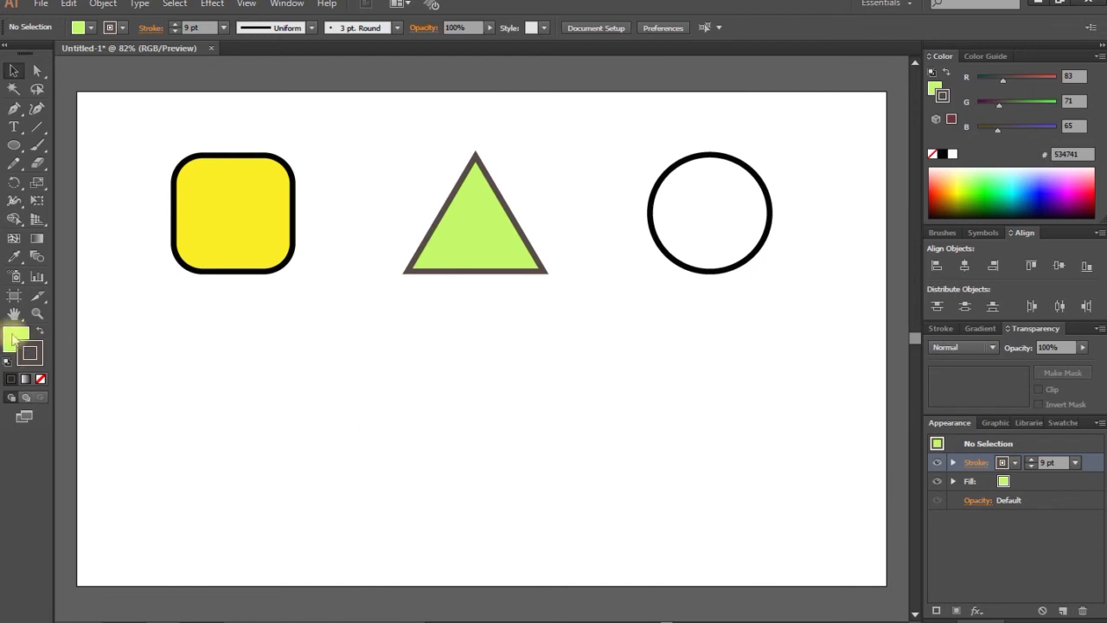
# Step: Draw an ellipse about 241 px wide and 253 px high below the shapes with the current fill and stroke, and undo it
pyautogui.click(14, 145)
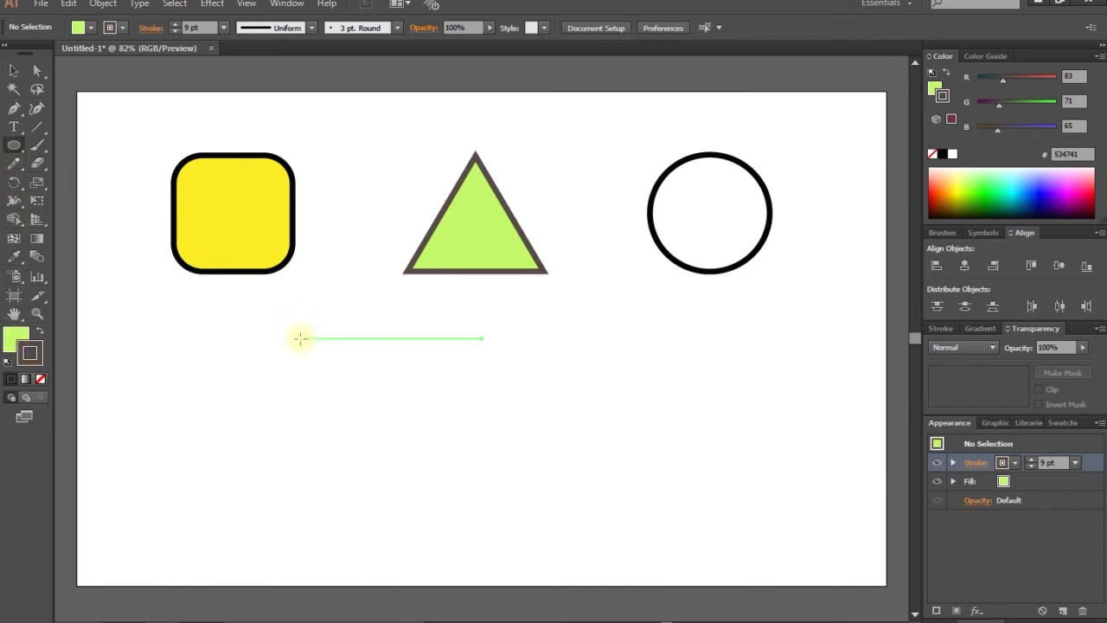
pyautogui.moveTo(299, 338); pyautogui.dragTo(453, 494)
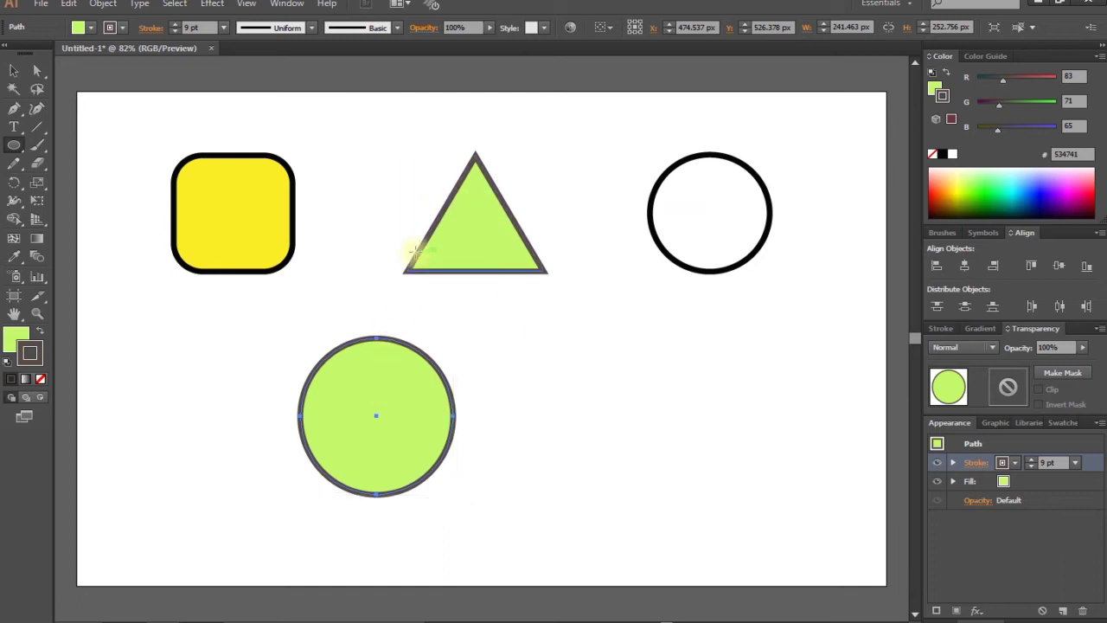
pyautogui.press('ctrl')
pyautogui.hotkey('ctrl', 'z')
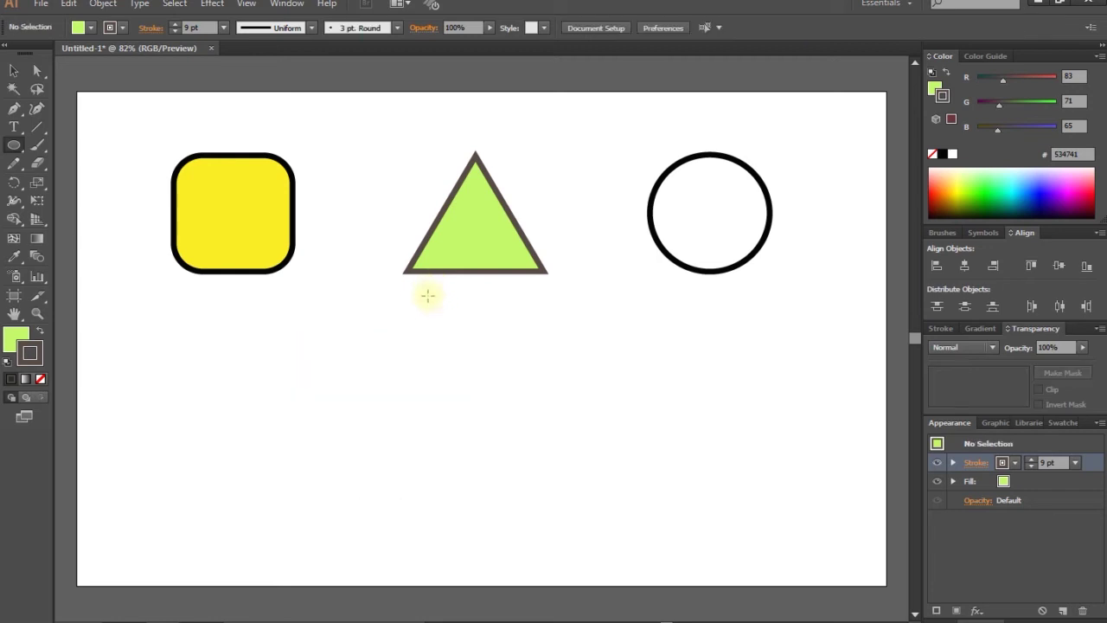
# Step: Select the triangle, try bright green 4DFF1D from the colour spectrum as its fill, and undo the change
pyautogui.click(14, 73)
pyautogui.click(486, 245)
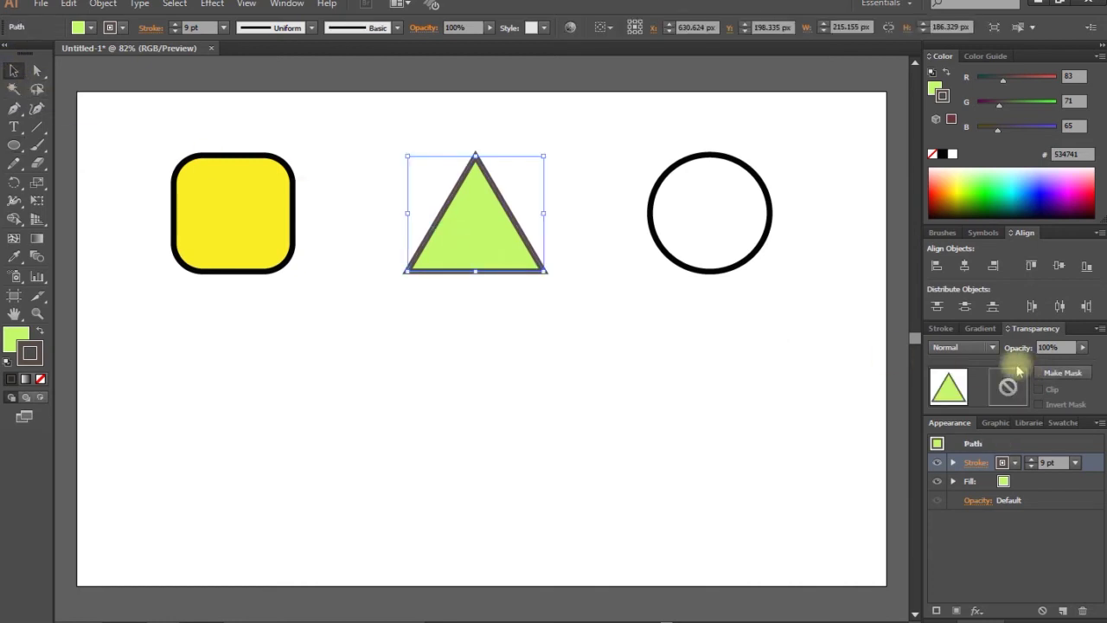
pyautogui.click(1015, 481)
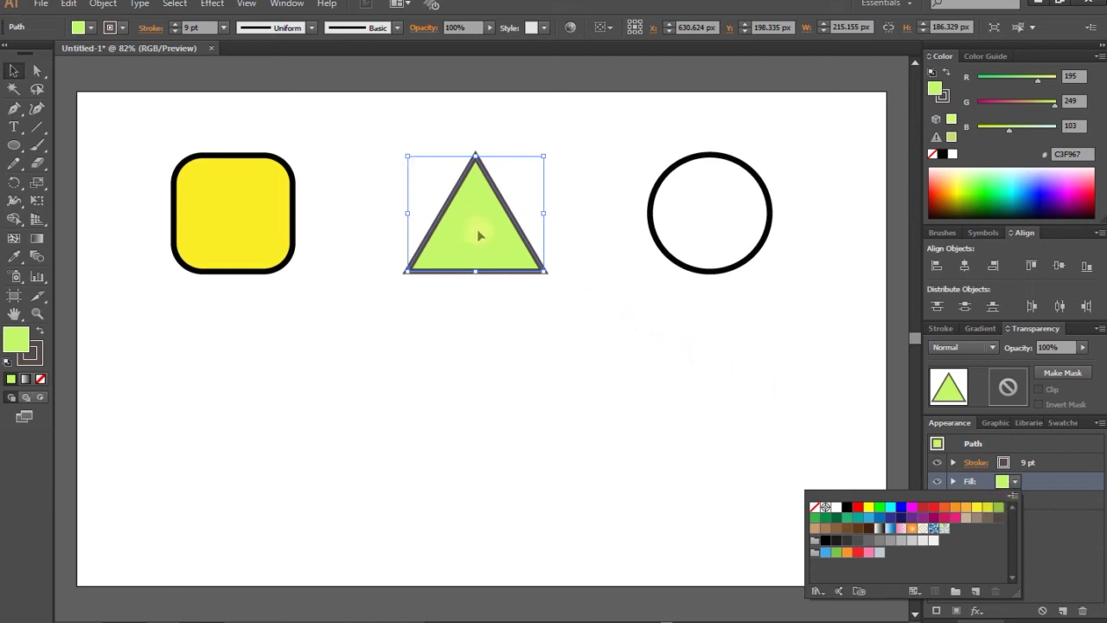
pyautogui.click(550, 368)
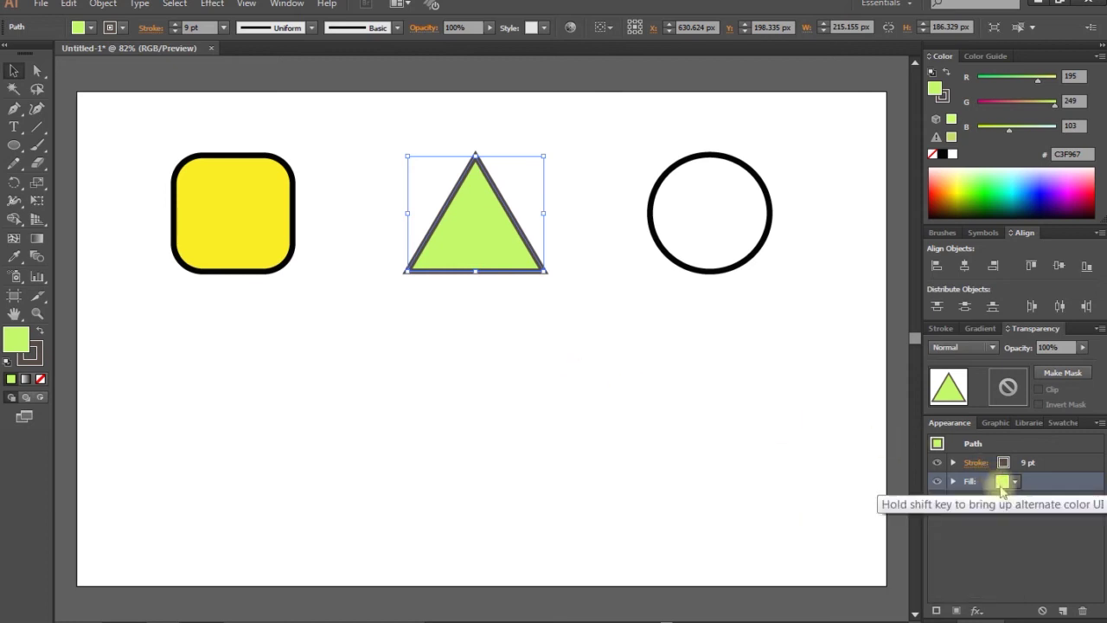
pyautogui.moveTo(951, 185); pyautogui.dragTo(977, 183)
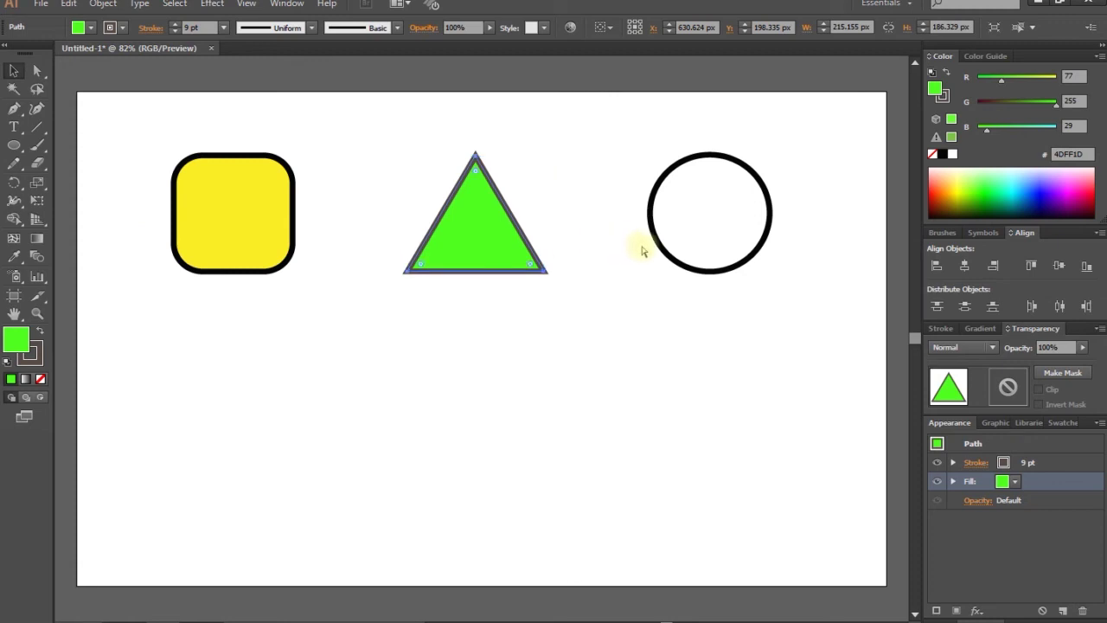
pyautogui.hotkey('ctrl', 'z')
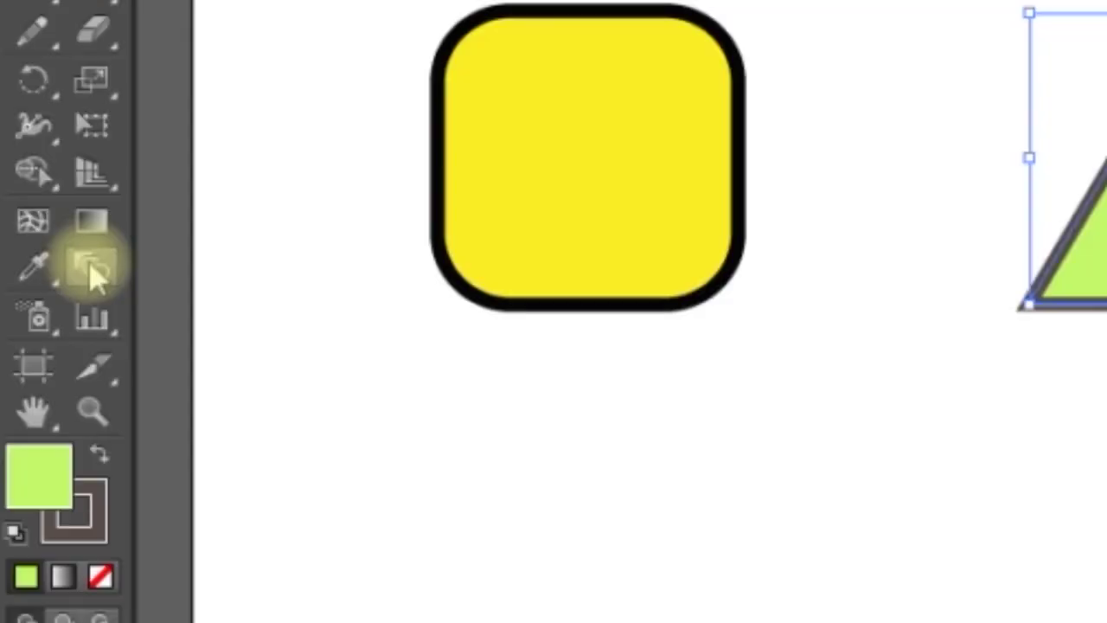
# Step: Copy the yellow rounded square's fill and stroke onto the triangle with the Eyedropper tool, and undo it
pyautogui.click(14, 260)
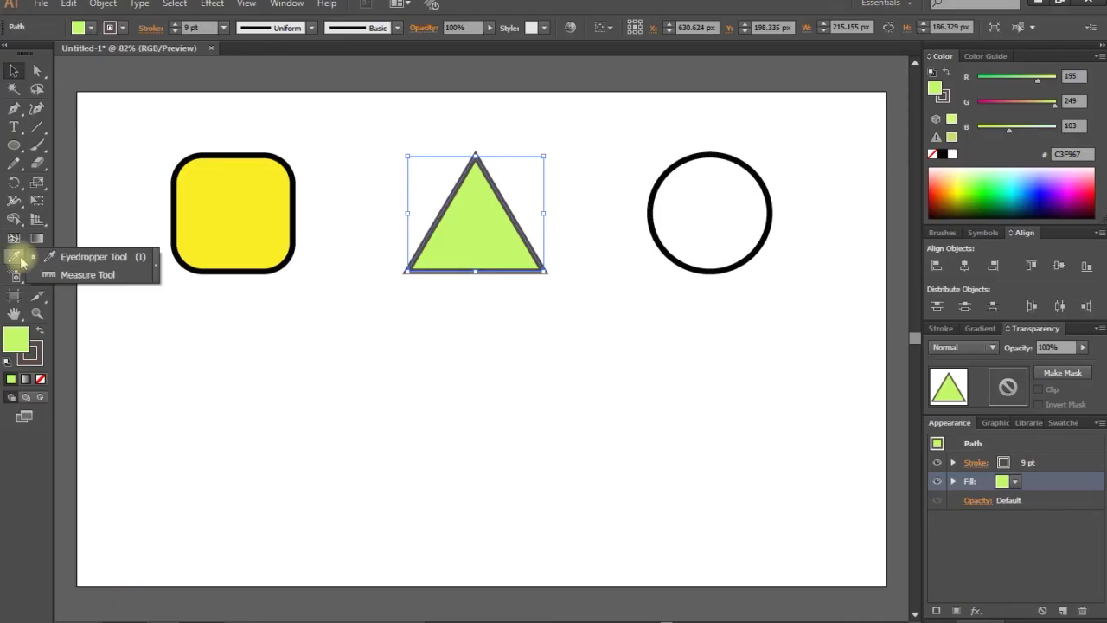
pyautogui.click(32, 266)
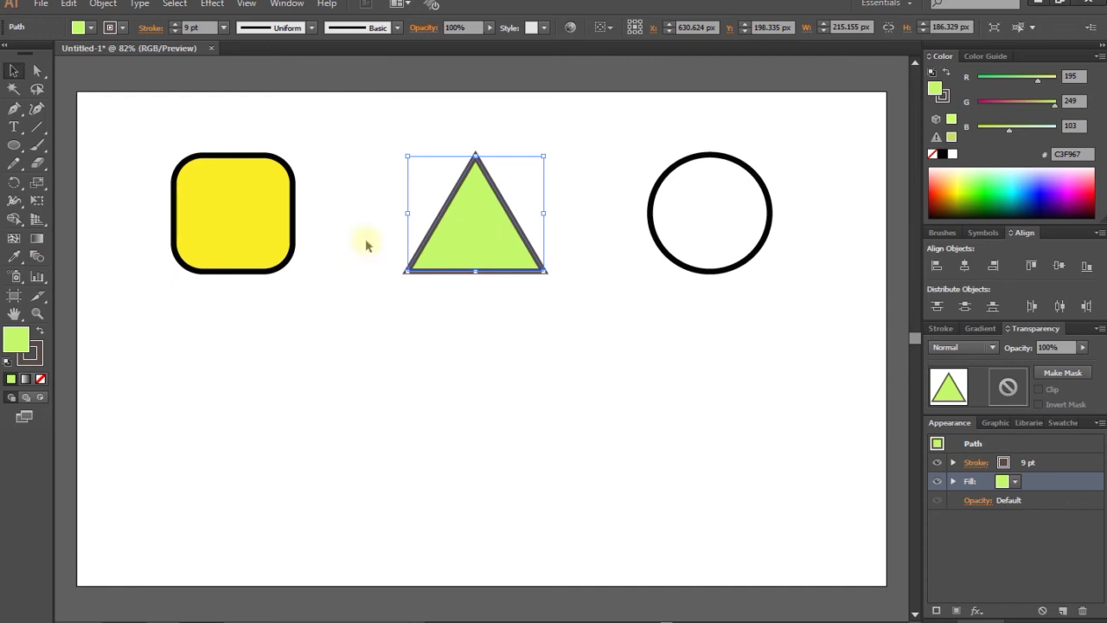
pyautogui.click(14, 256)
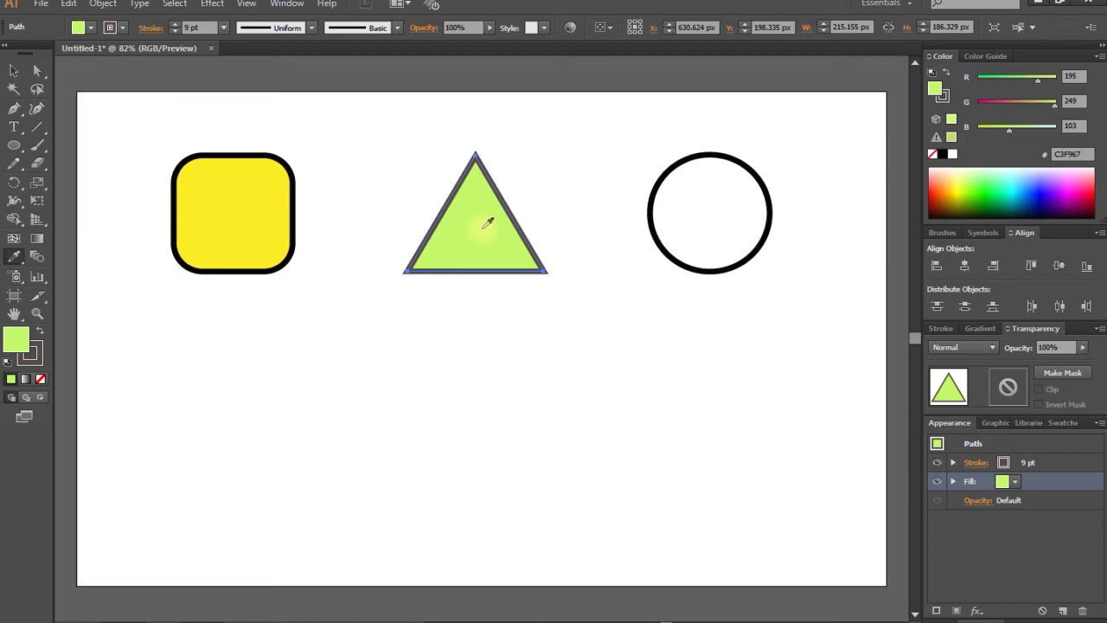
pyautogui.click(228, 226)
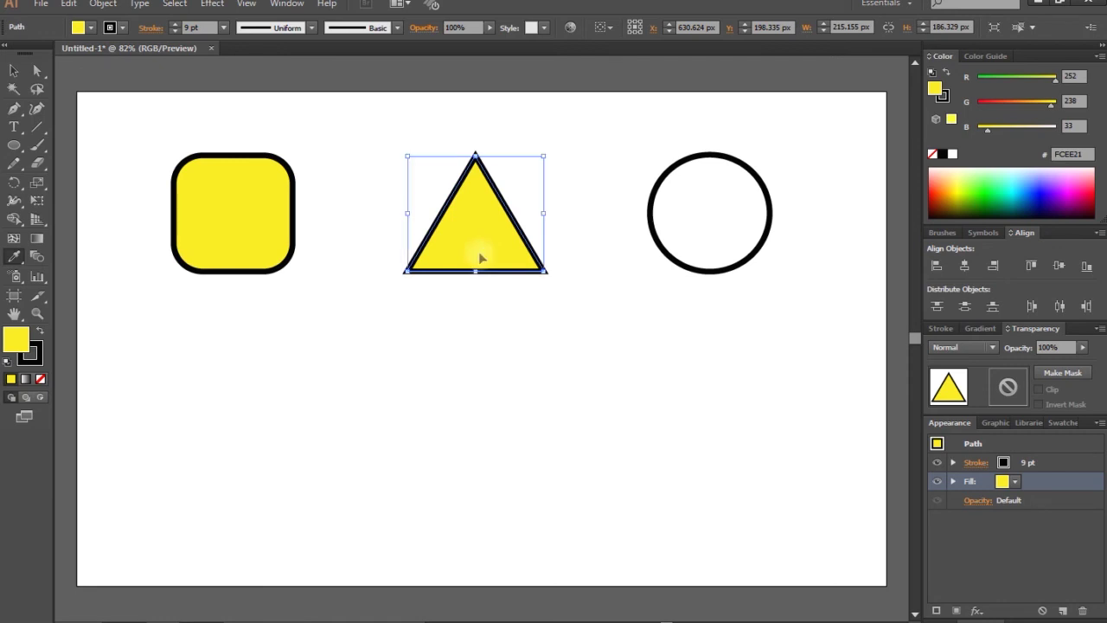
pyautogui.hotkey('ctrl', 'z')
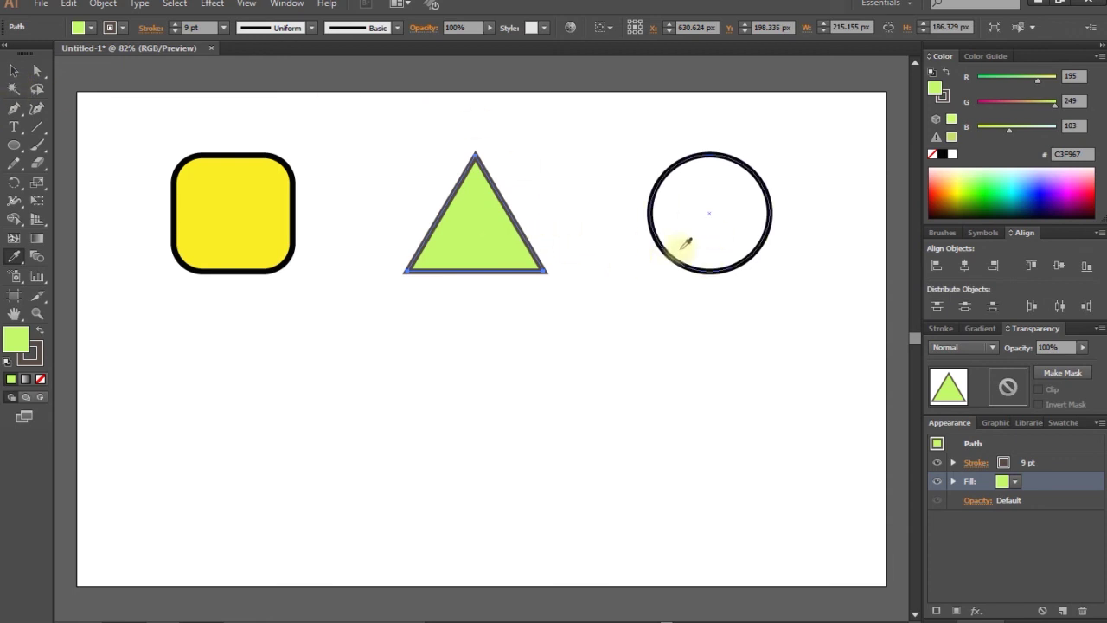
# Step: Select the white circle, copy the triangle's fill and stroke onto it with the Eyedropper tool, and revert the change
pyautogui.click(12, 71)
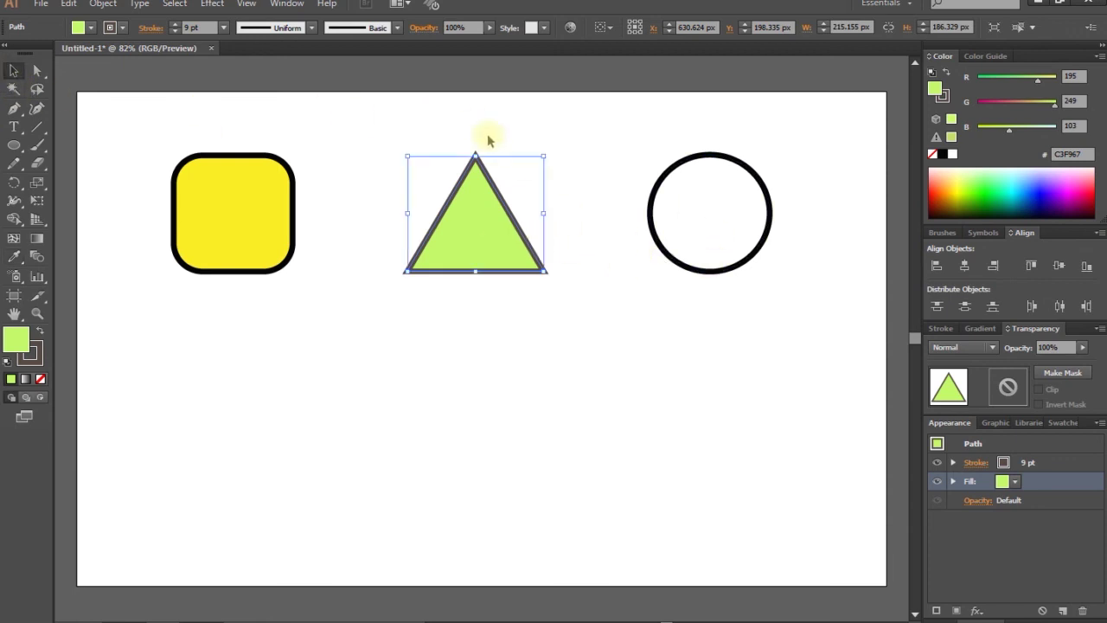
pyautogui.click(717, 218)
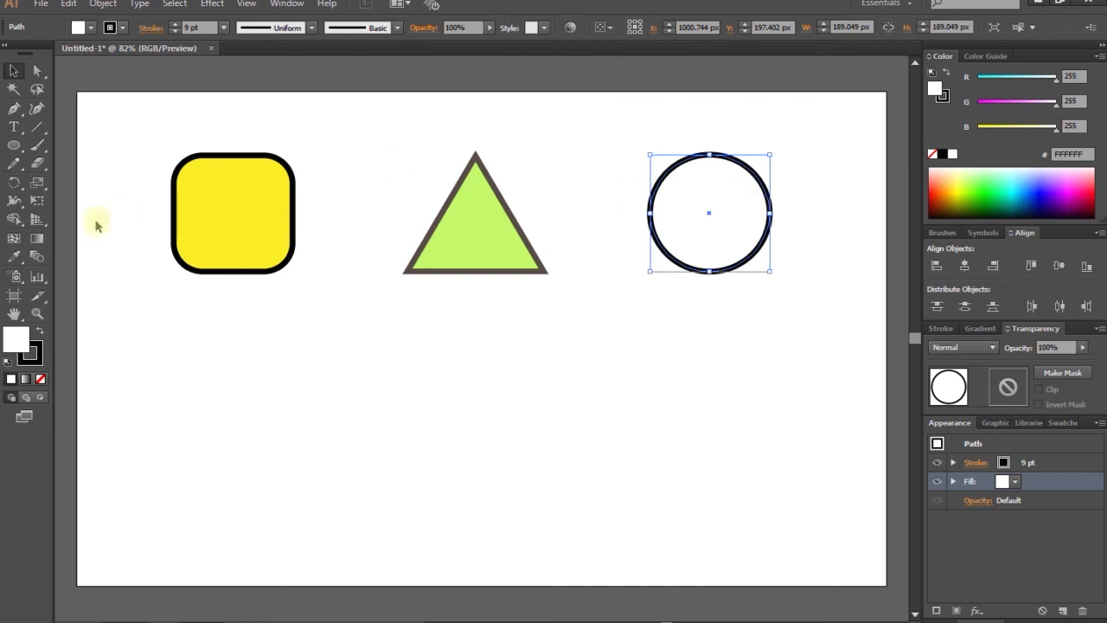
pyautogui.click(14, 256)
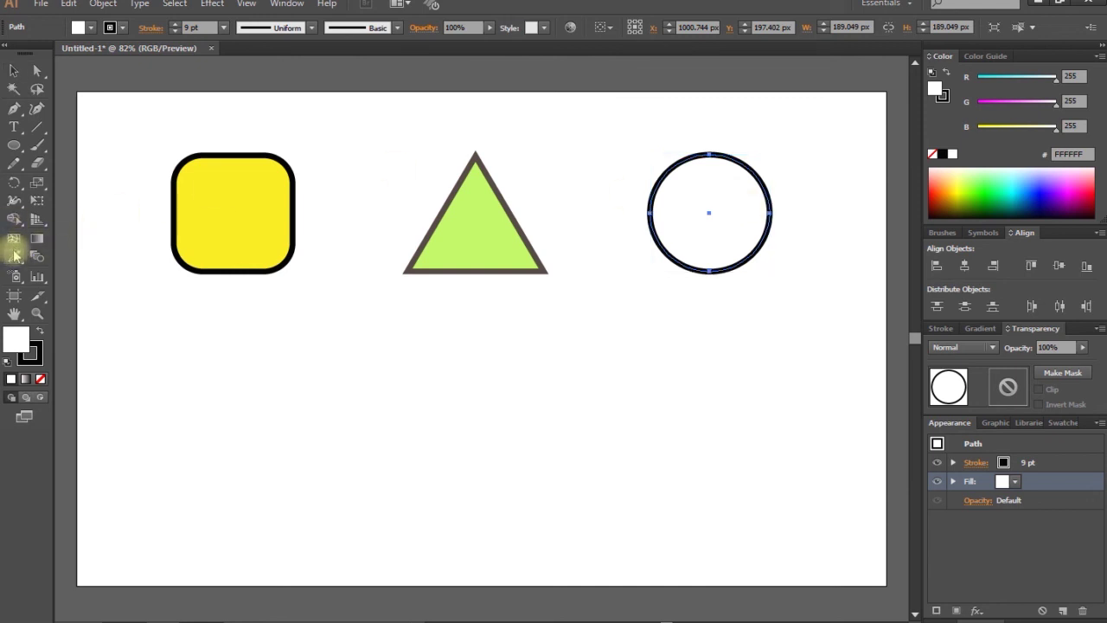
pyautogui.click(492, 226)
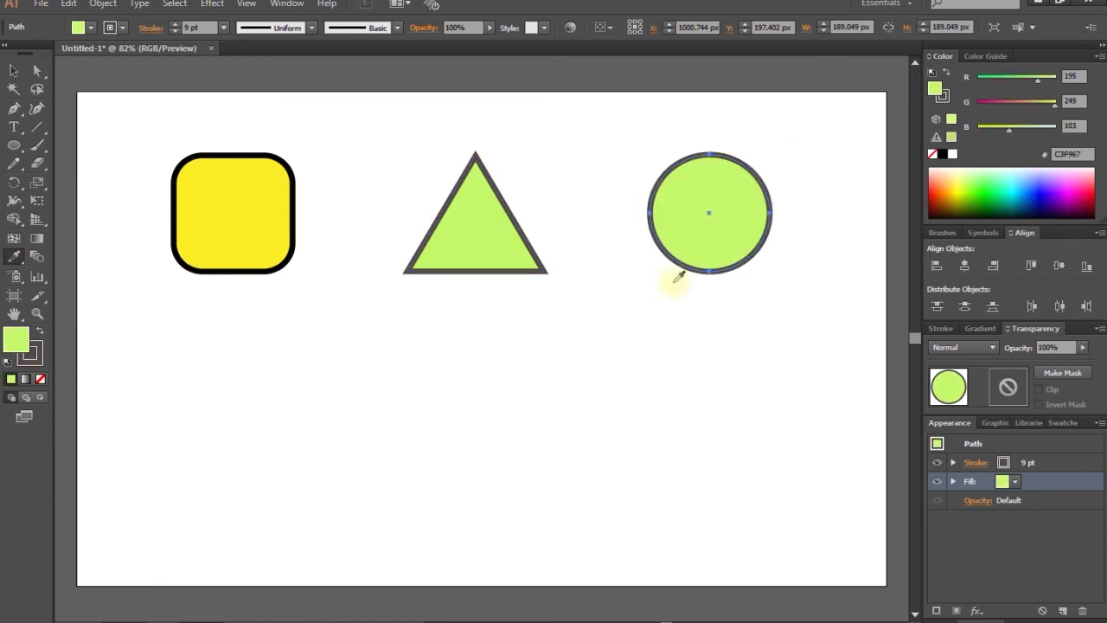
pyautogui.click(408, 429)
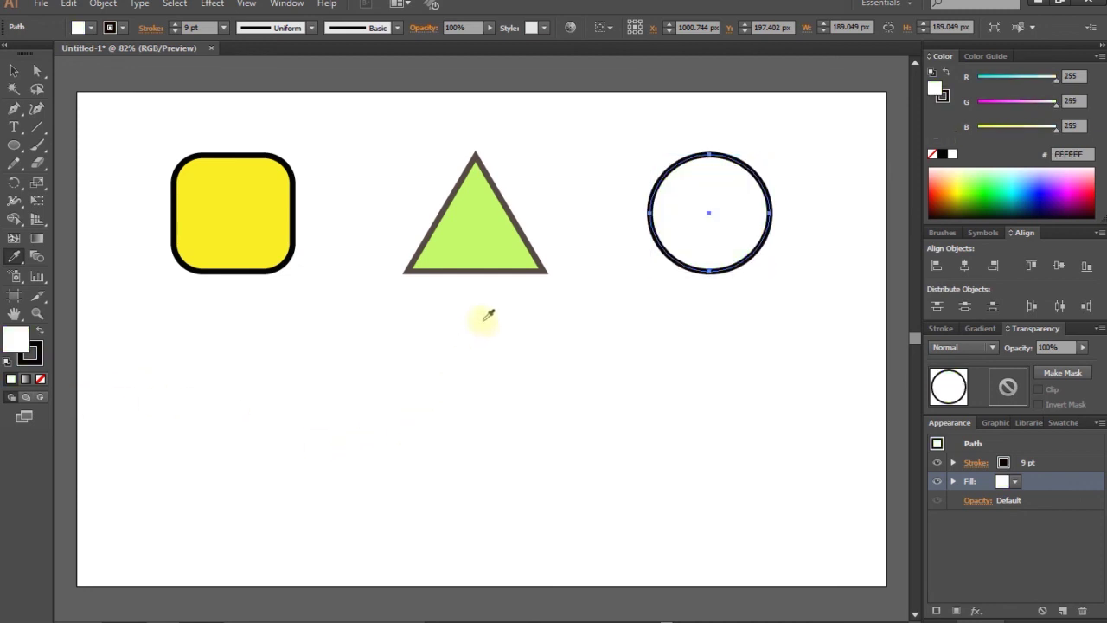
# Step: Deselect all shapes and sample the green triangle's fill and stroke as the current colours with the Eyedropper tool
pyautogui.click(21, 70)
pyautogui.click(582, 326)
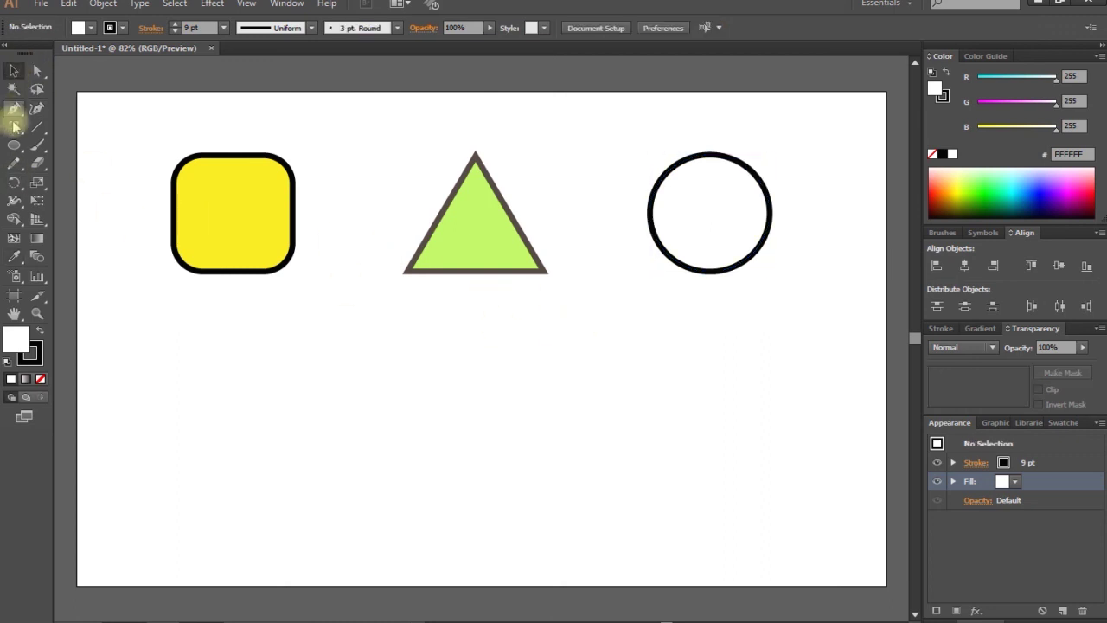
pyautogui.click(13, 257)
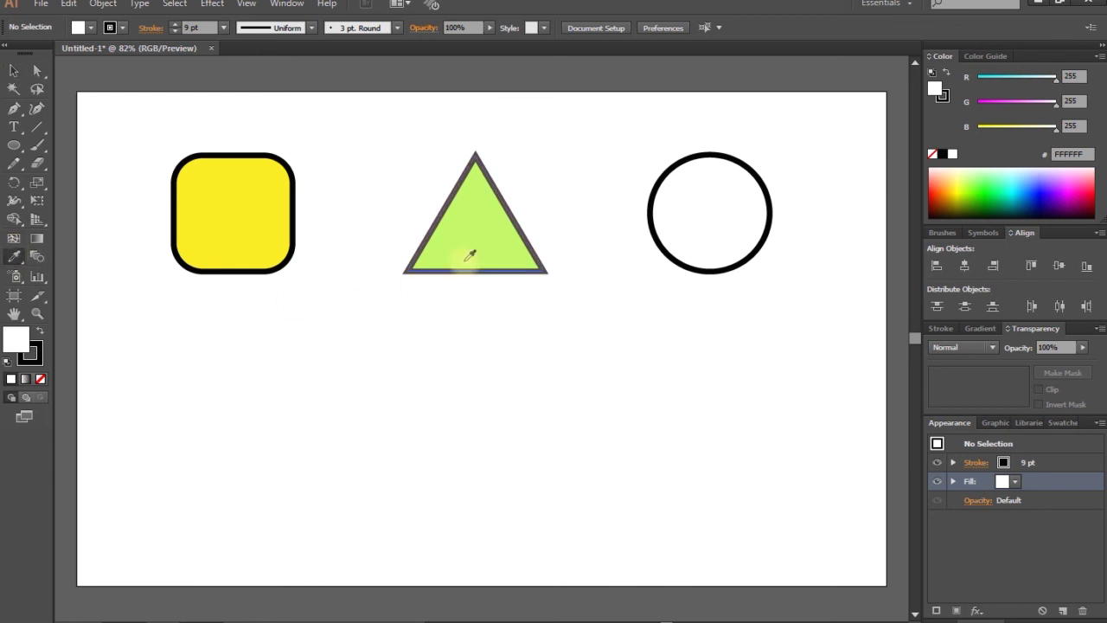
pyautogui.click(465, 251)
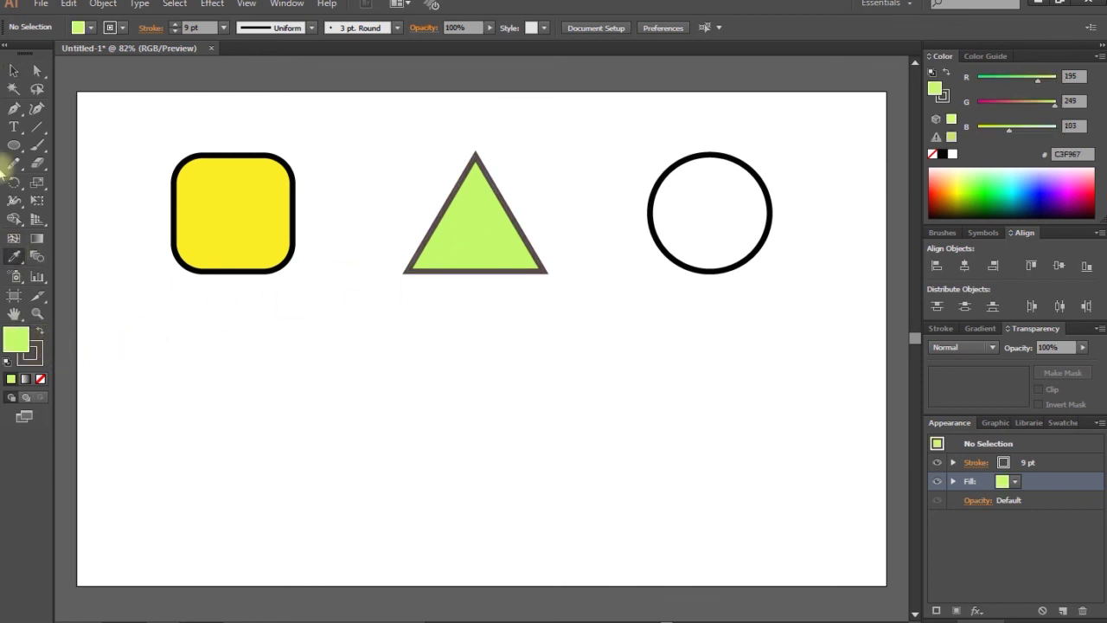
# Step: Draw a triangle about 75 px wide and 86 px high below the shapes with the Polygon tool, and delete it
pyautogui.click(17, 142)
pyautogui.moveTo(19, 144); pyautogui.dragTo(91, 199)
pyautogui.moveTo(406, 363); pyautogui.dragTo(389, 336)
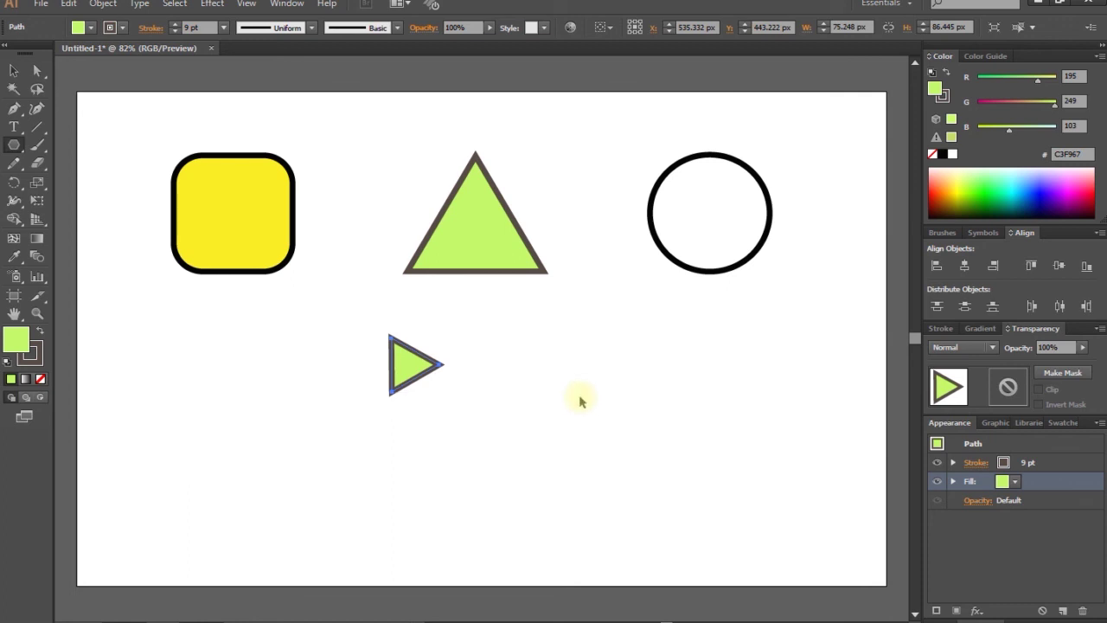
pyautogui.press('Delete')
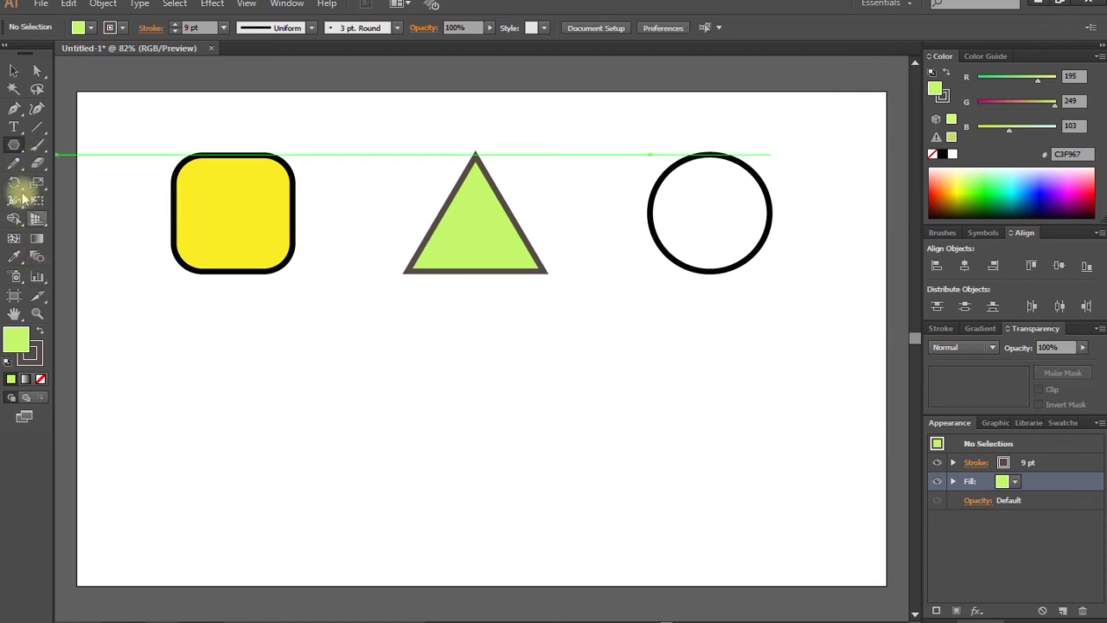
pyautogui.moveTo(15, 144); pyautogui.dragTo(52, 144)
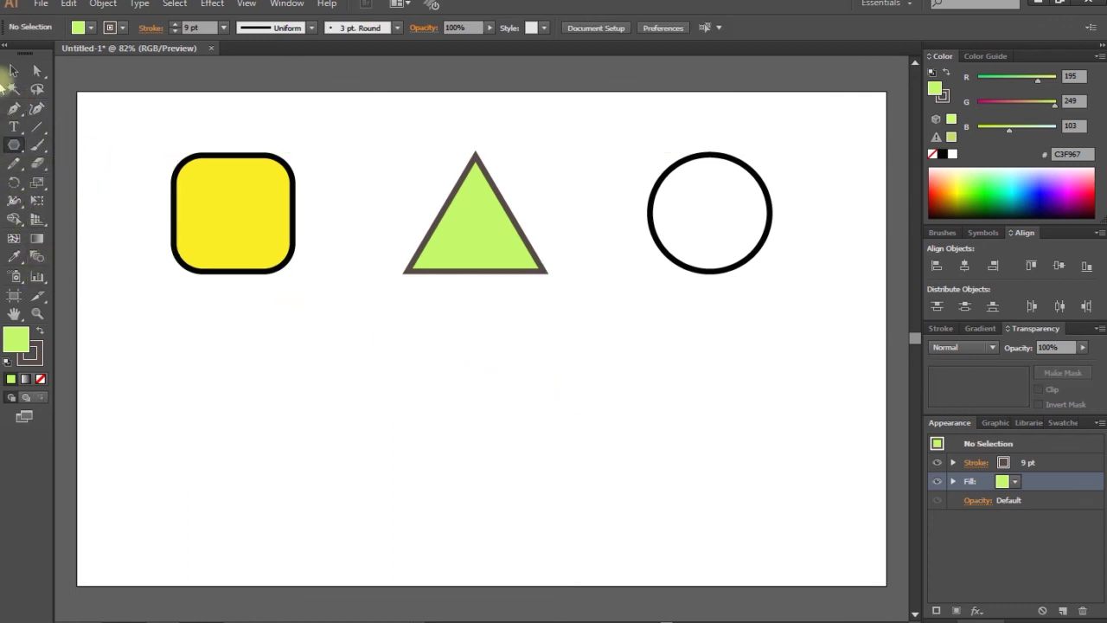
# Step: Copy the yellow rounded square's fill and stroke onto the green triangle with the Eyedropper tool, and deselect the triangle
pyautogui.click(14, 70)
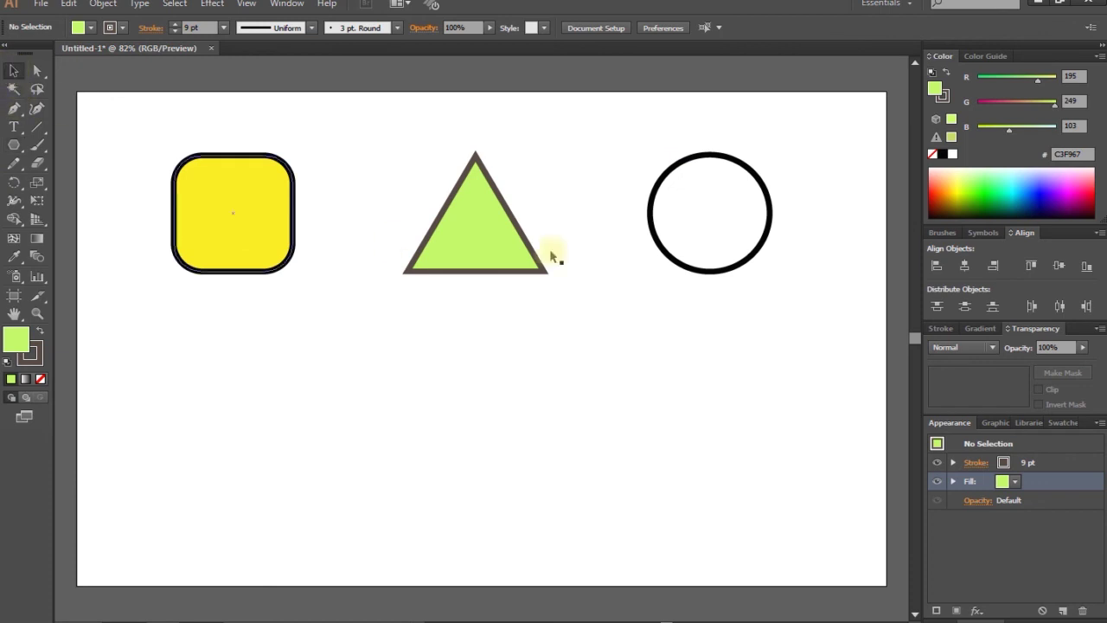
pyautogui.click(484, 238)
pyautogui.click(14, 259)
pyautogui.click(243, 222)
pyautogui.click(14, 73)
pyautogui.click(395, 371)
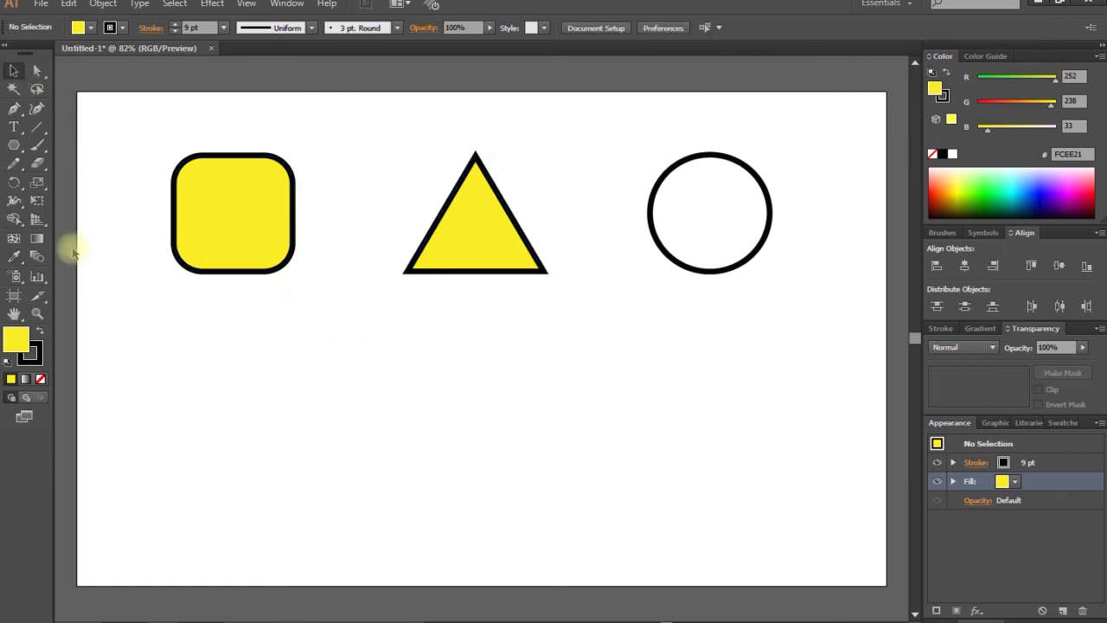
# Step: Draw a rounded rectangle about 361 px wide and 176 px high below the triangle with the current yellow fill and black stroke
pyautogui.moveTo(14, 146); pyautogui.dragTo(83, 181)
pyautogui.moveTo(362, 393)
pyautogui.mouseDown()
pyautogui.moveTo(423, 437)
pyautogui.moveTo(593, 503)
pyautogui.mouseUp()
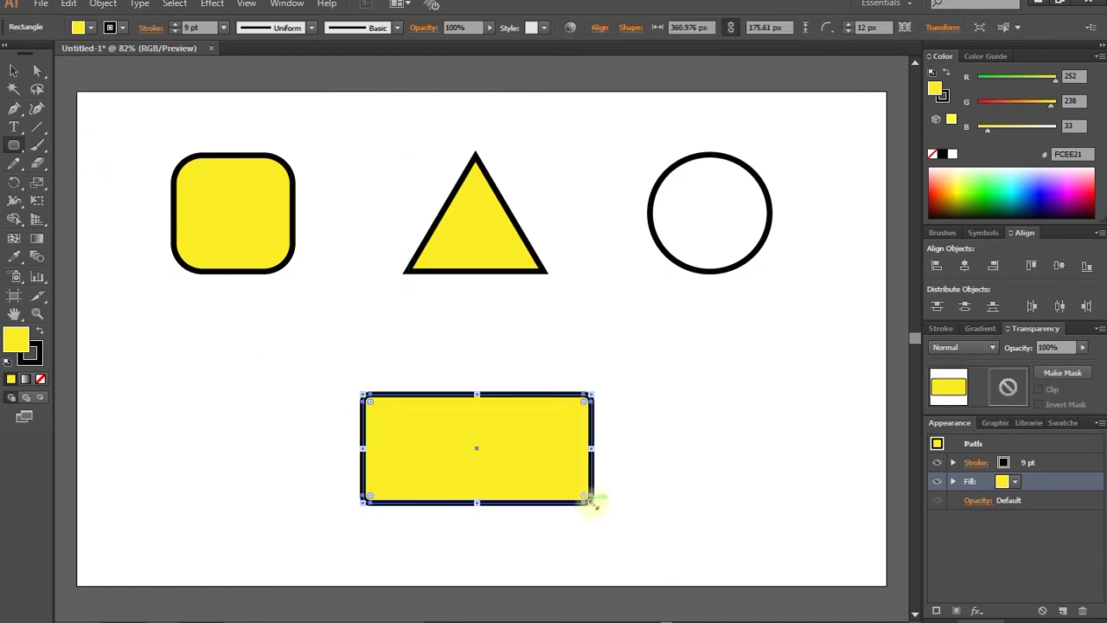